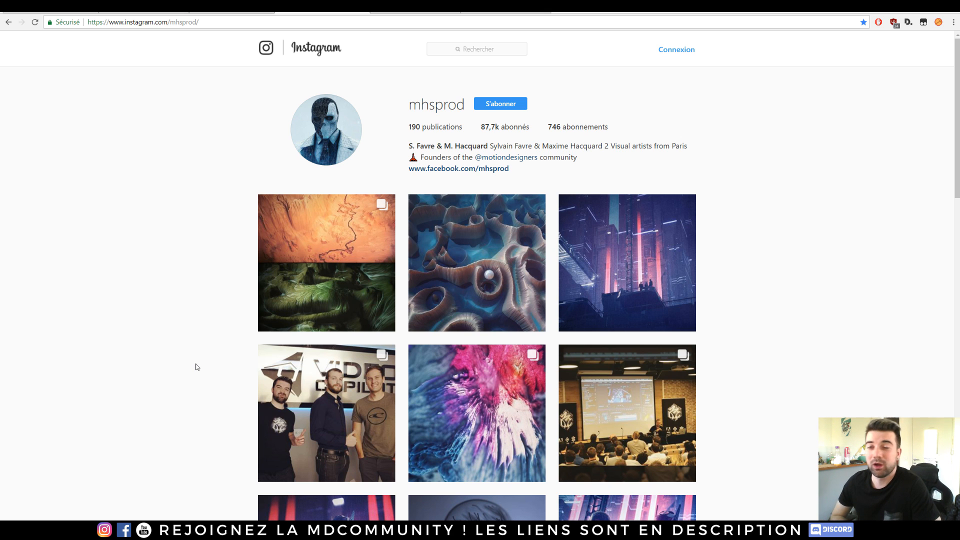
- Open the mhsprodlabs Instagram profile, look through its posts and view the perforated human figure post
key(alt+Left)
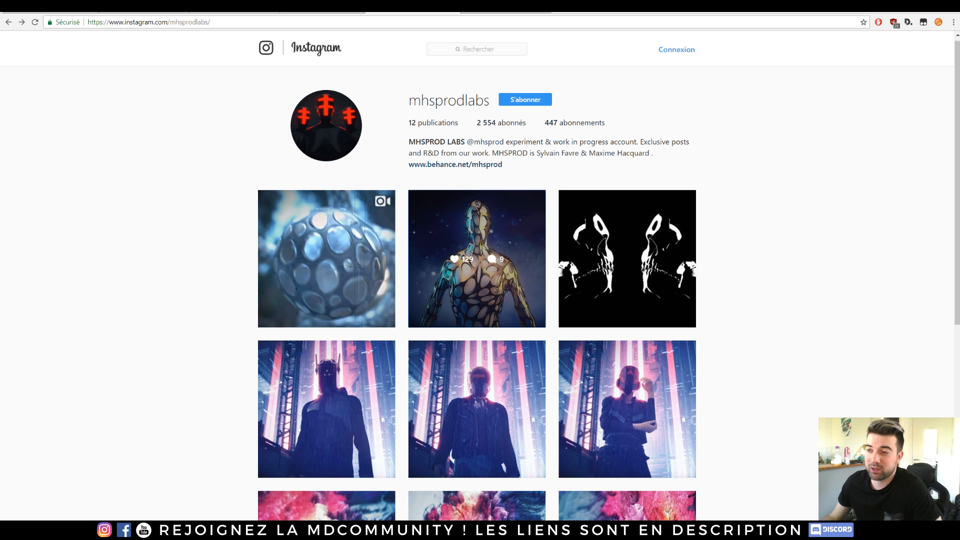
scroll(316, 159, down, 5)
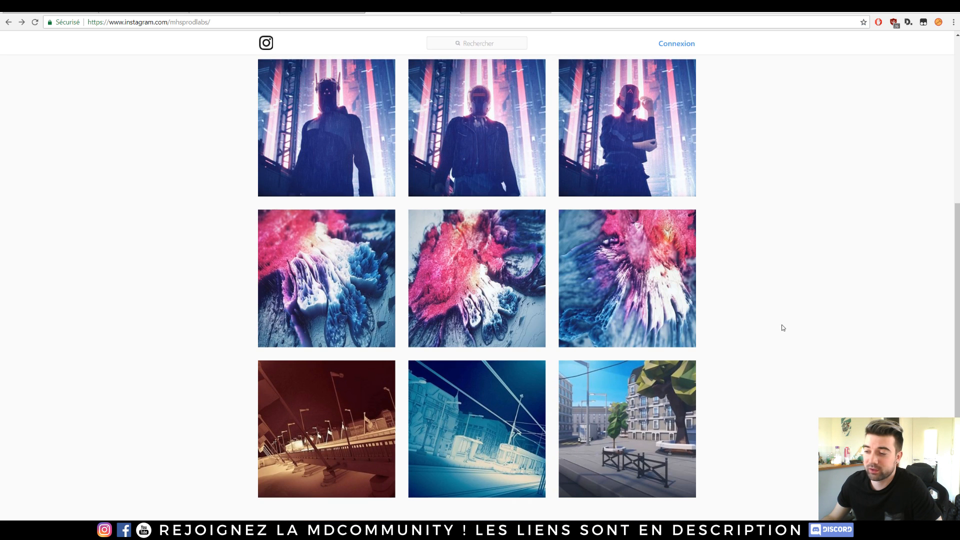
scroll(805, 376, up, 5)
click(490, 235)
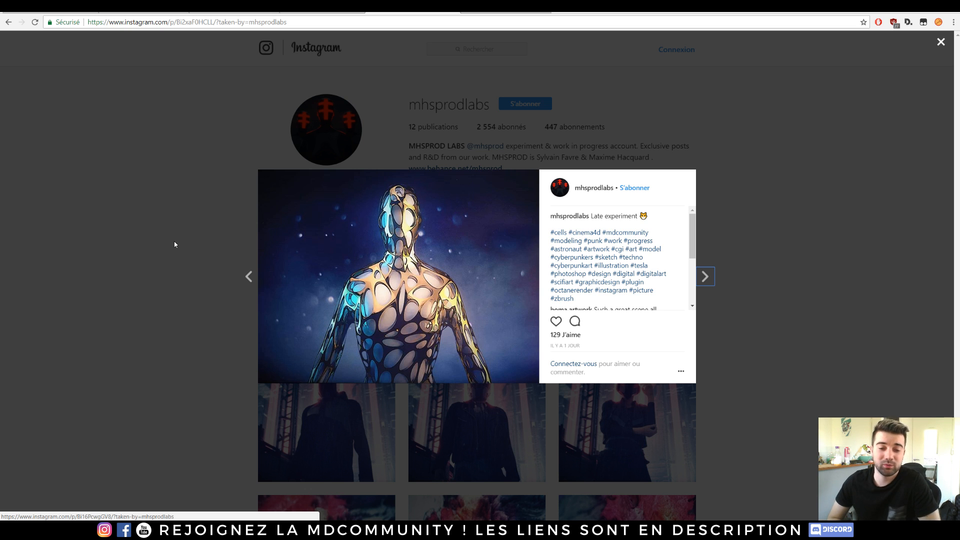
click(178, 212)
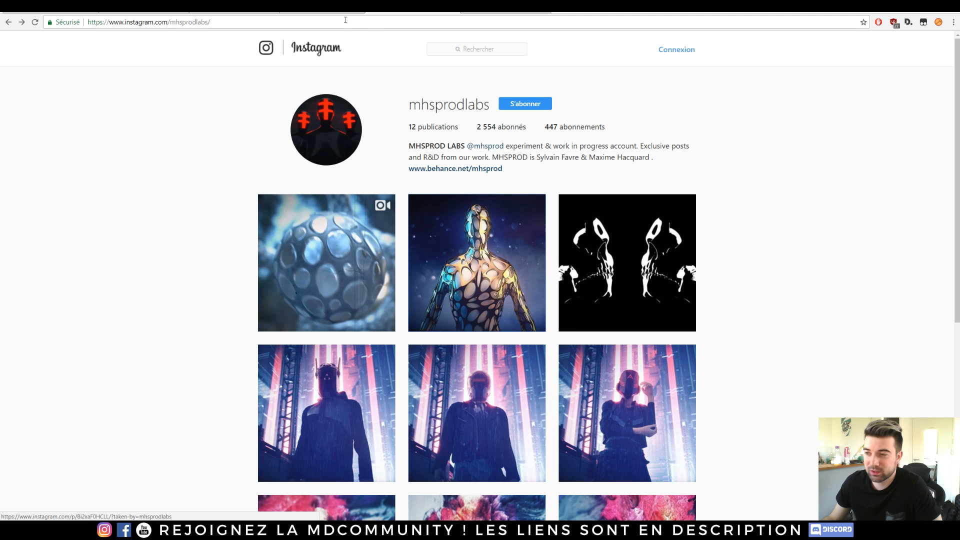
- On the friendlyrbt Instagram profile, open the third post and read its comments about the Trypogen plugin
key(alt+Left)
click(639, 233)
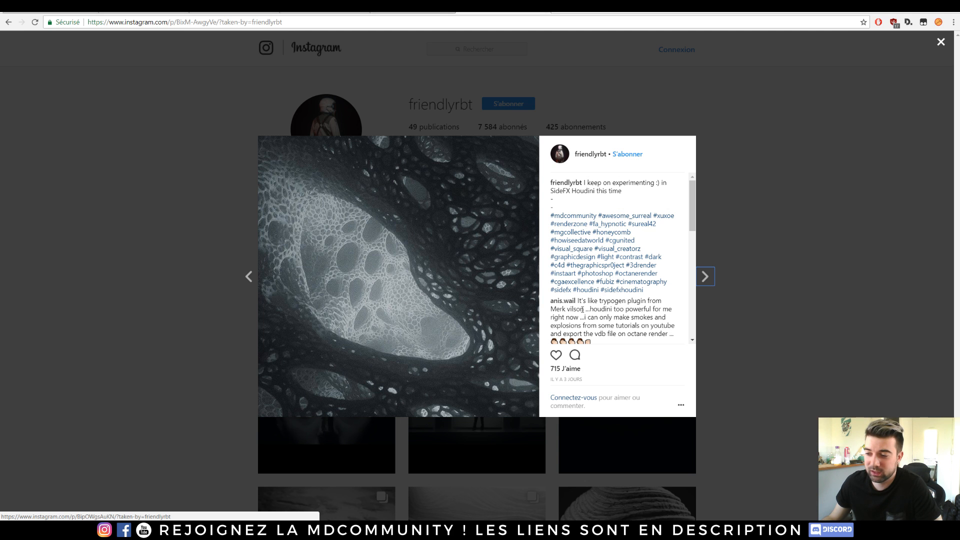
drag(588, 300, 628, 309)
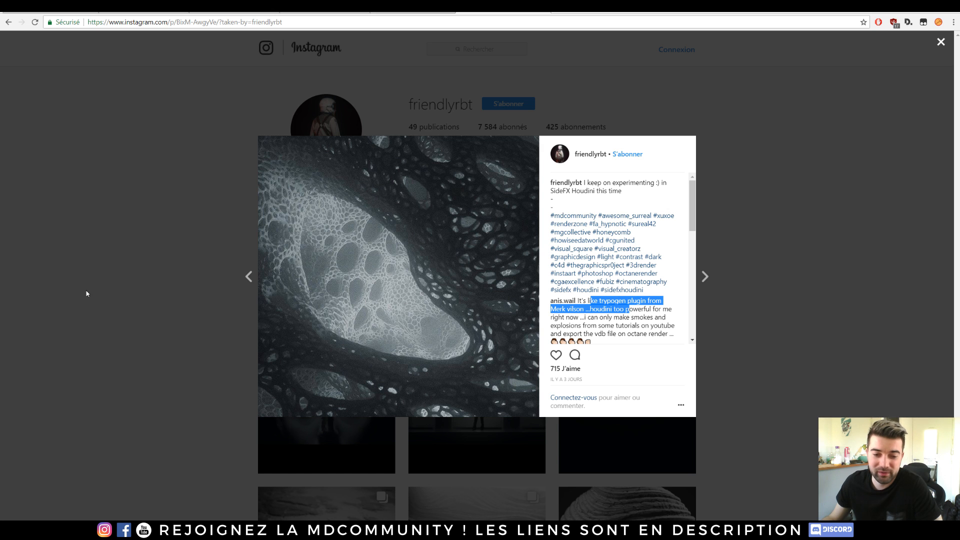
scroll(637, 300, down, 1)
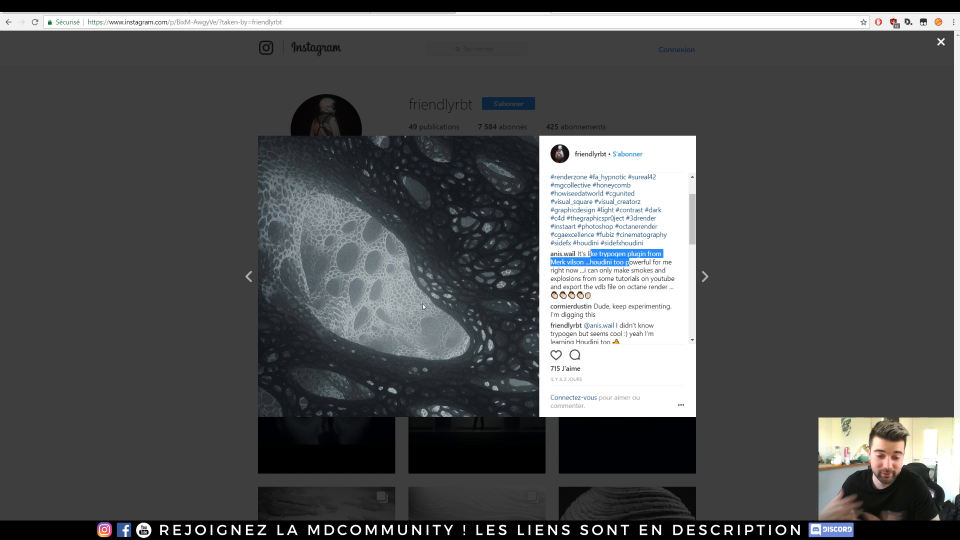
click(127, 198)
click(128, 198)
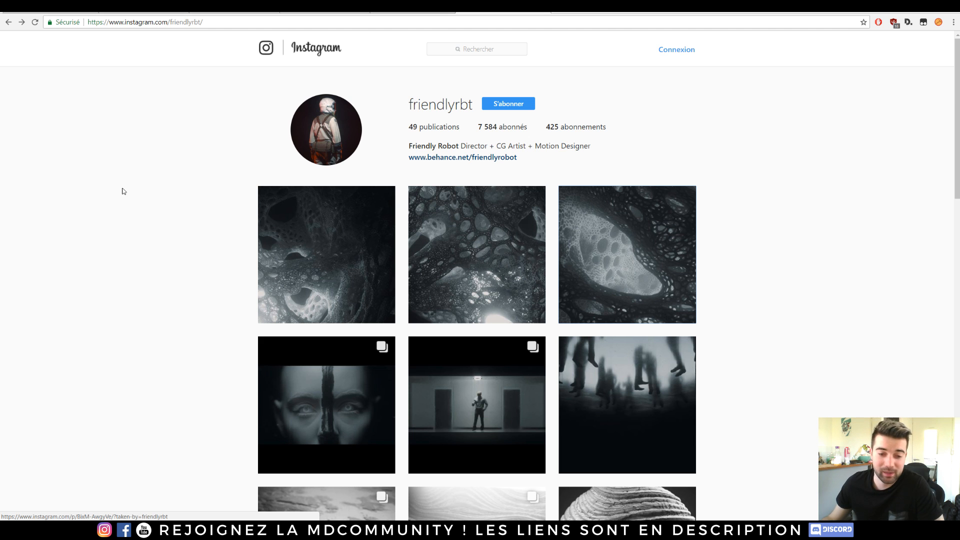
- Examine the Trypogen 1.49 post on the C4D Tutorials Patreon page and return to the page header
click(218, 8)
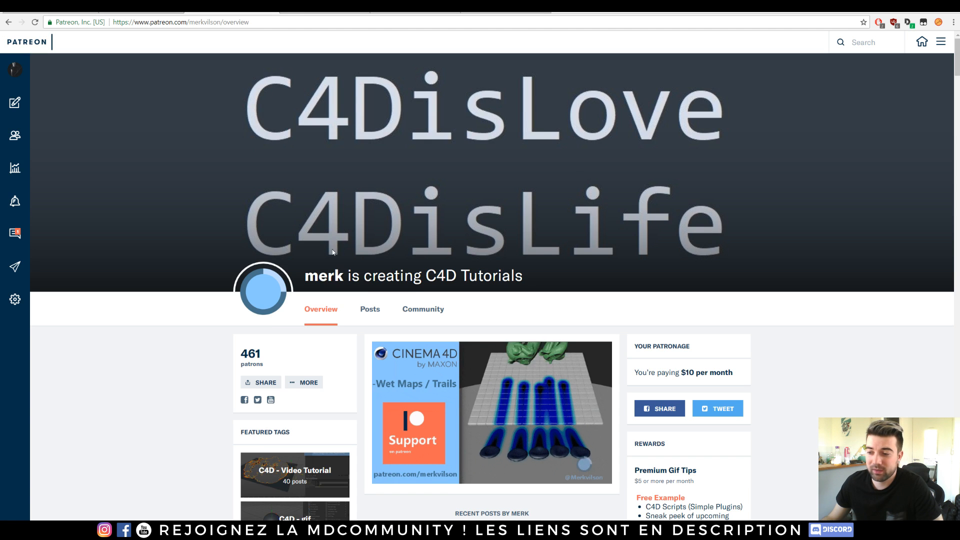
scroll(521, 230, down, 8)
scroll(347, 199, down, 15)
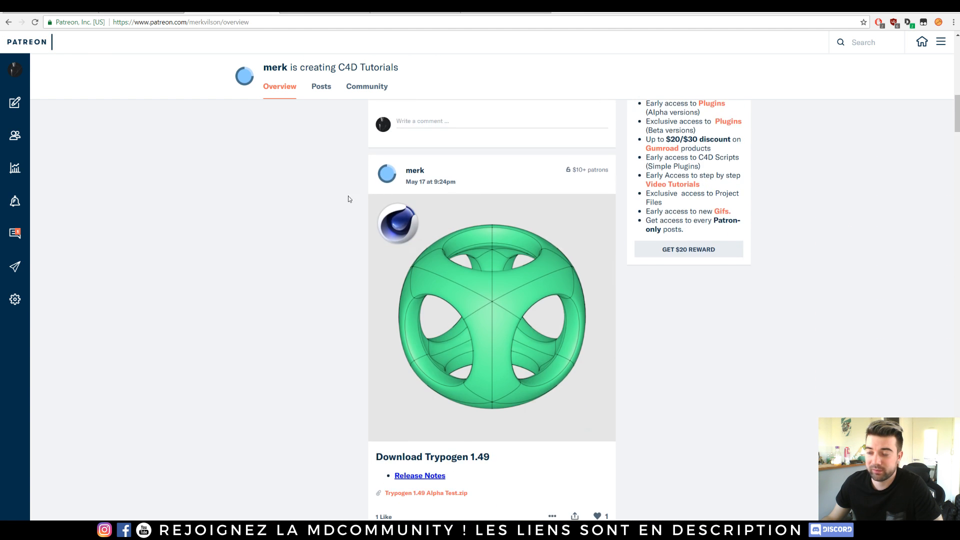
scroll(276, 233, up, 20)
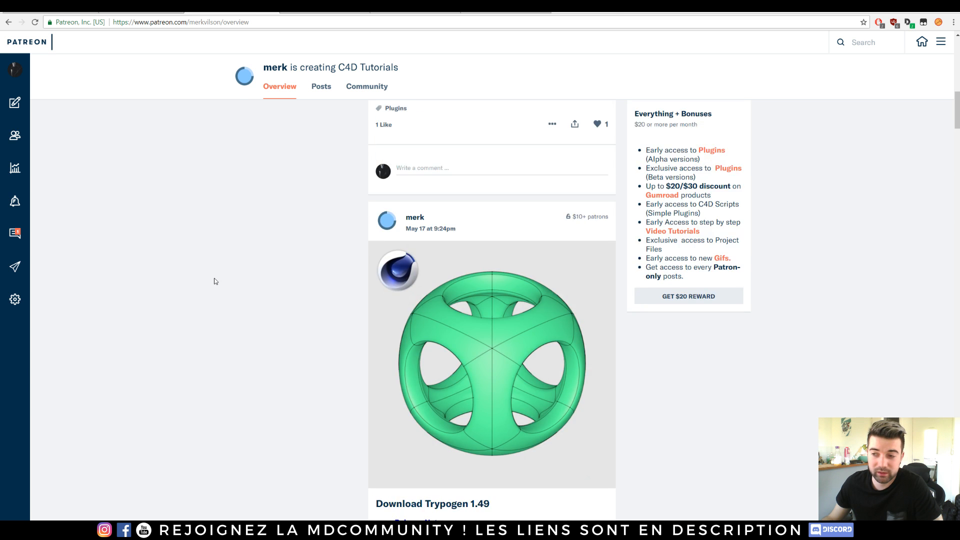
scroll(287, 324, down, 2)
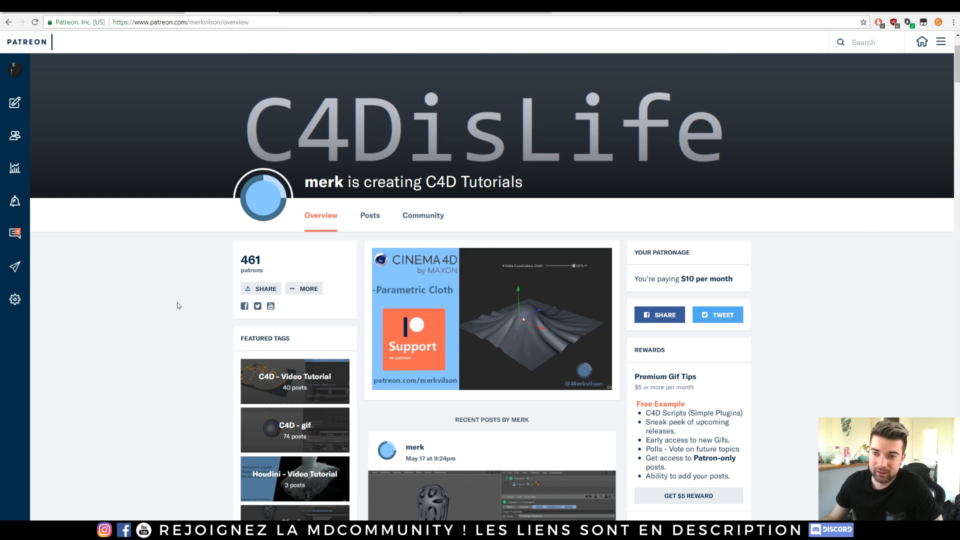
- Switch to the [FR] Motion Designers Community Facebook group and look through its recent posts
click(131, 7)
scroll(154, 243, down, 20)
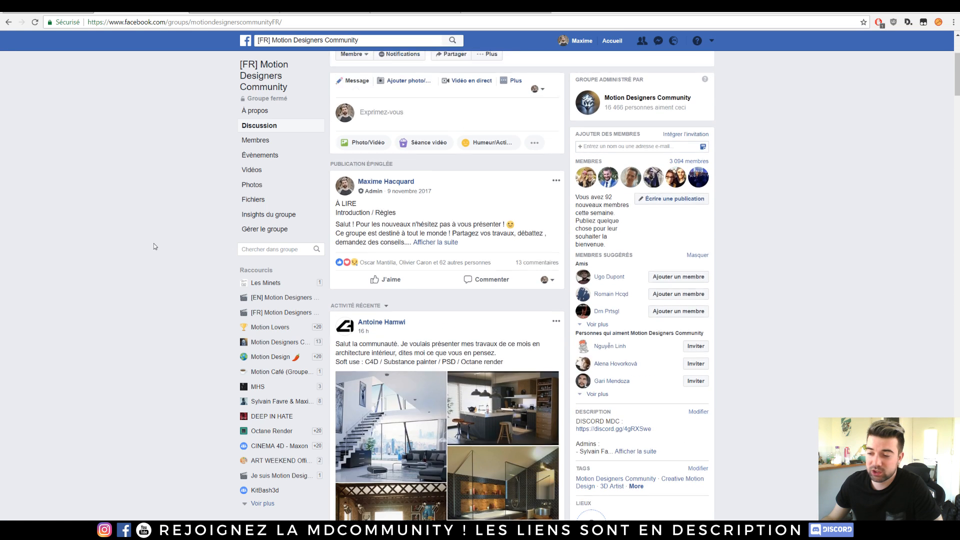
scroll(148, 243, down, 20)
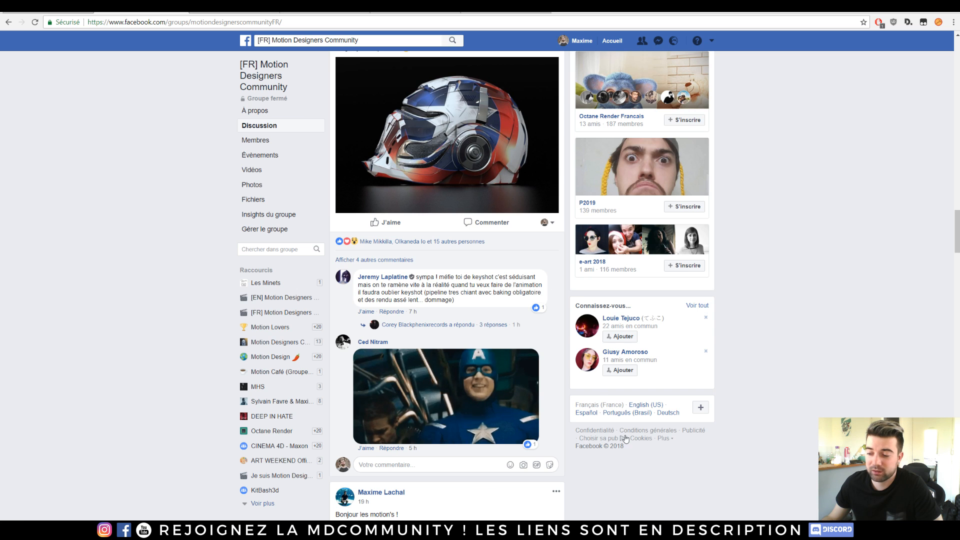
- Switch to Discord and look at the French Motion Designers Community server's general_fr, inspiration and 3d channels
click(800, 530)
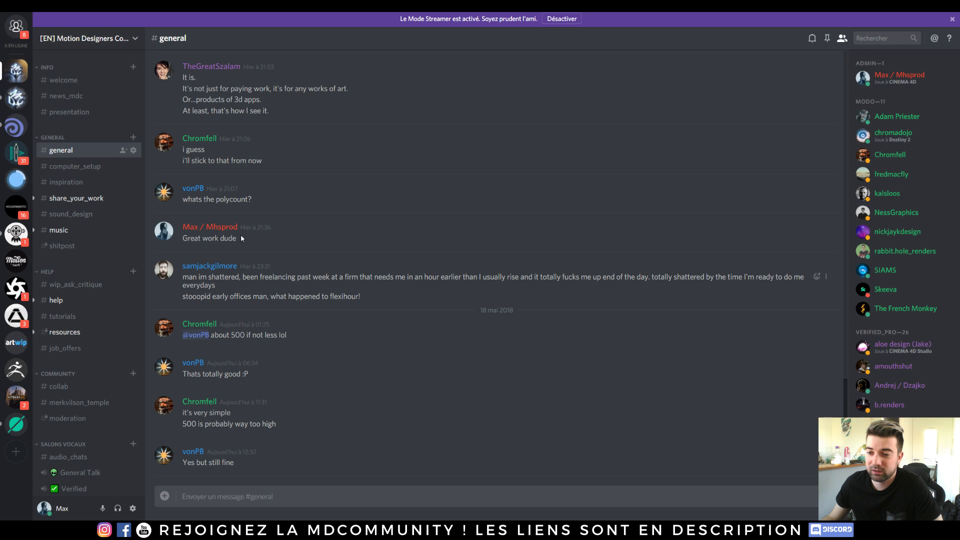
click(10, 100)
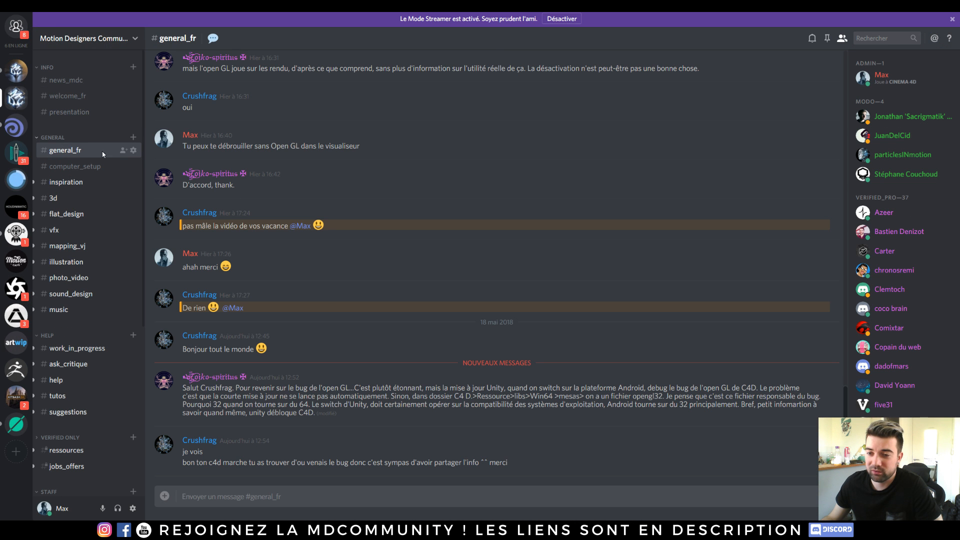
click(65, 182)
click(70, 198)
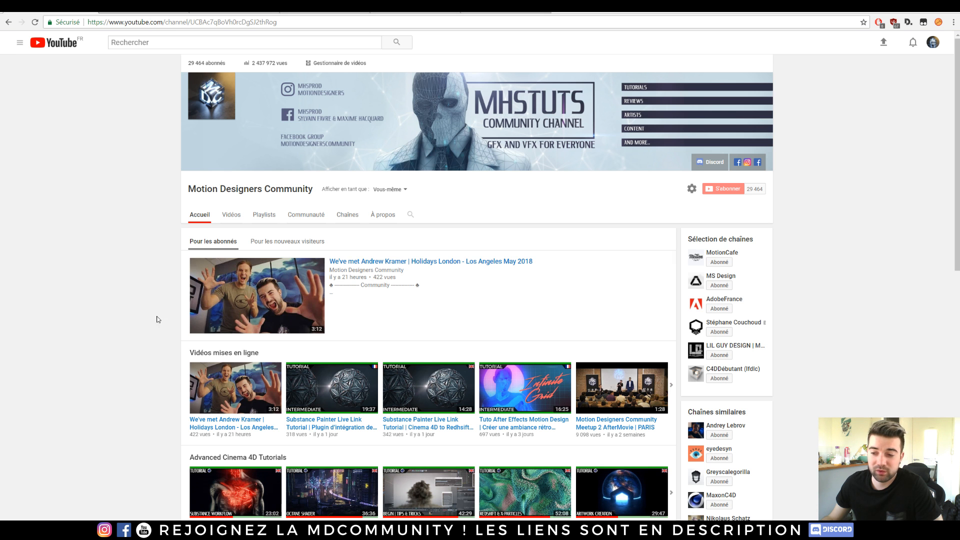
- Play the Motion Designers Community Meetup 2 AfterMovie video from the YouTube channel, and pause it
click(614, 422)
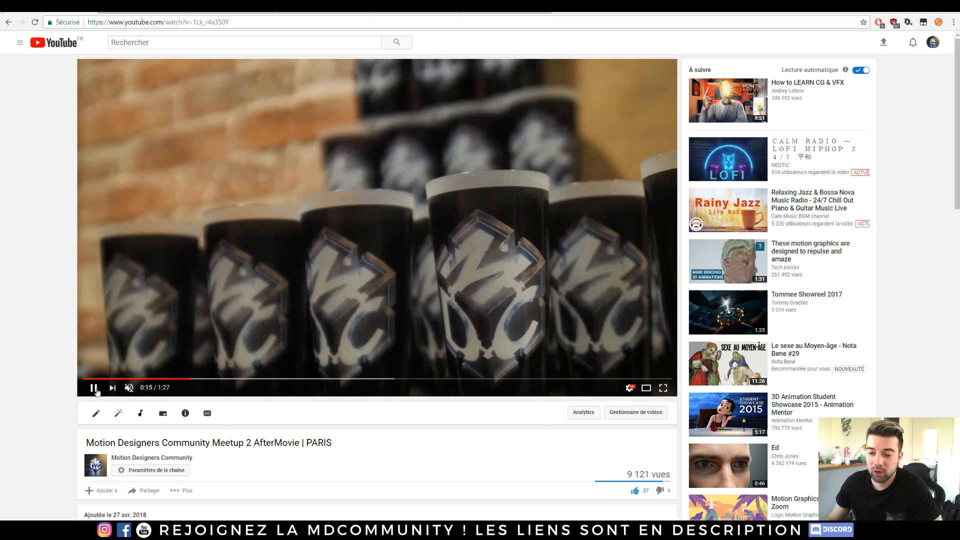
click(93, 389)
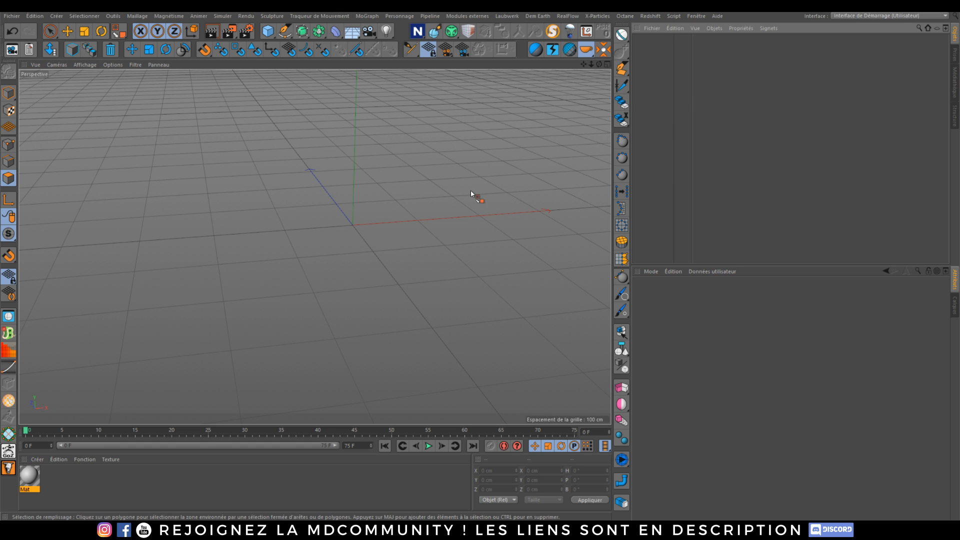
- In Cinema 4D, add a Trypogen generator and a sphere, and make the sphere a child of Trypogen
click(451, 33)
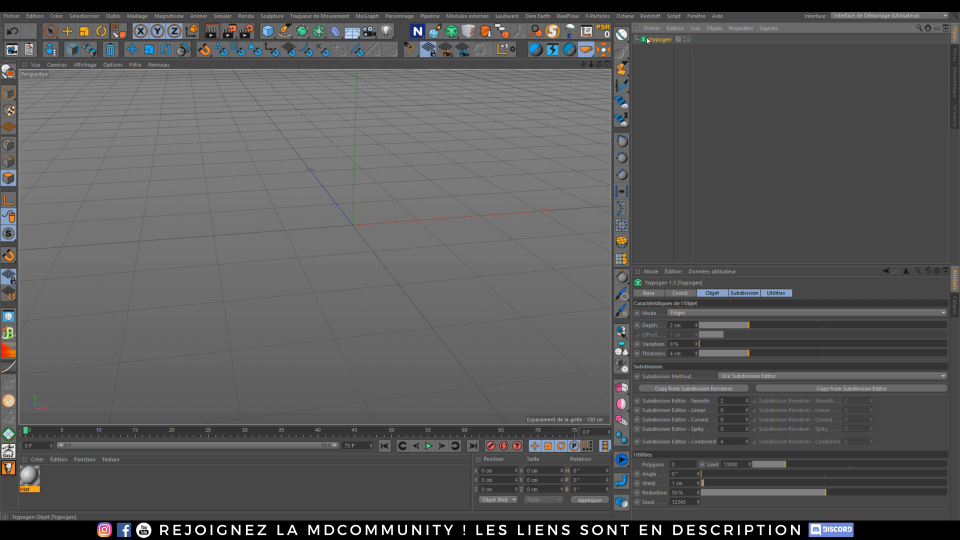
click(277, 34)
click(440, 61)
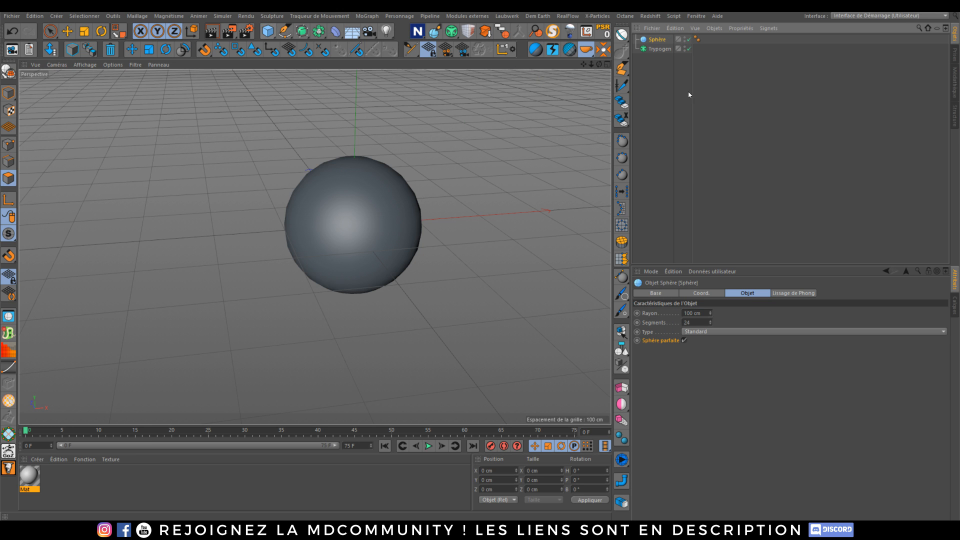
drag(661, 48, 661, 49)
click(659, 38)
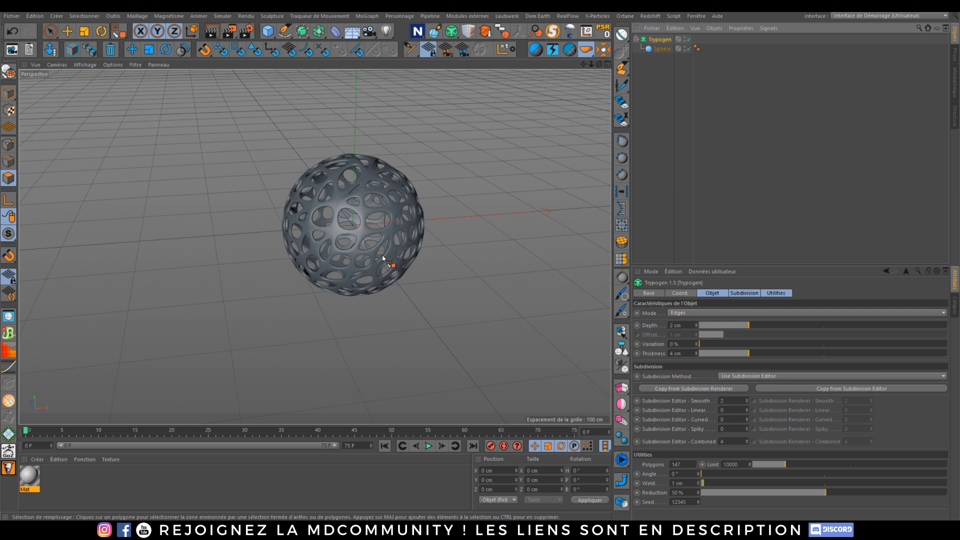
- Set Trypogen's Reduction to 0 % and its Subdivision Editor - Smooth level to 0
scroll(379, 217, up, 3)
alt+middle_drag(382, 234, 366, 227)
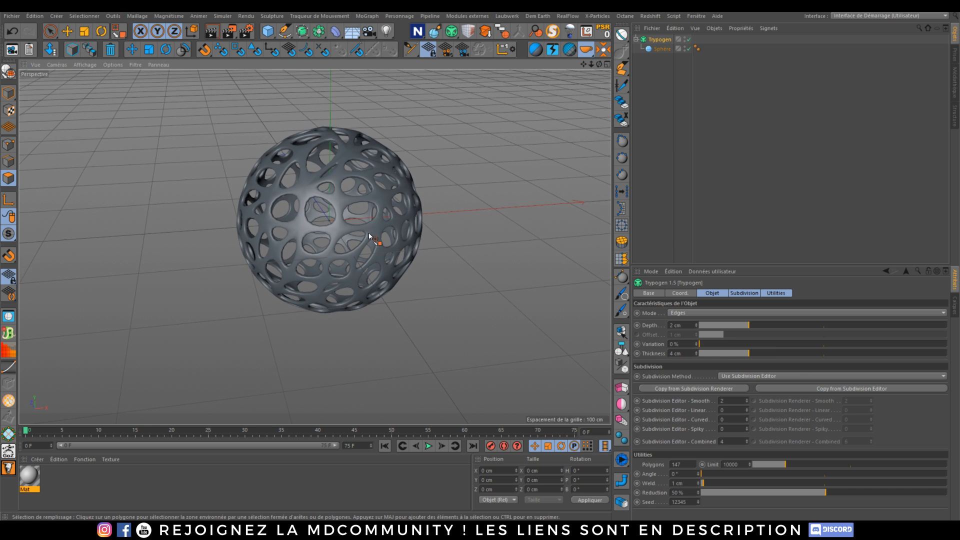
drag(740, 493, 700, 493)
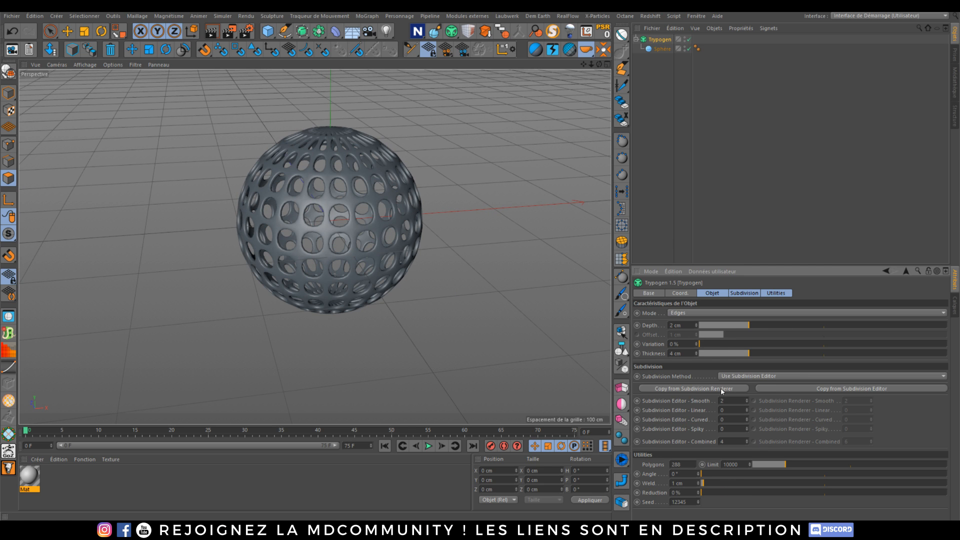
click(746, 401)
click(747, 402)
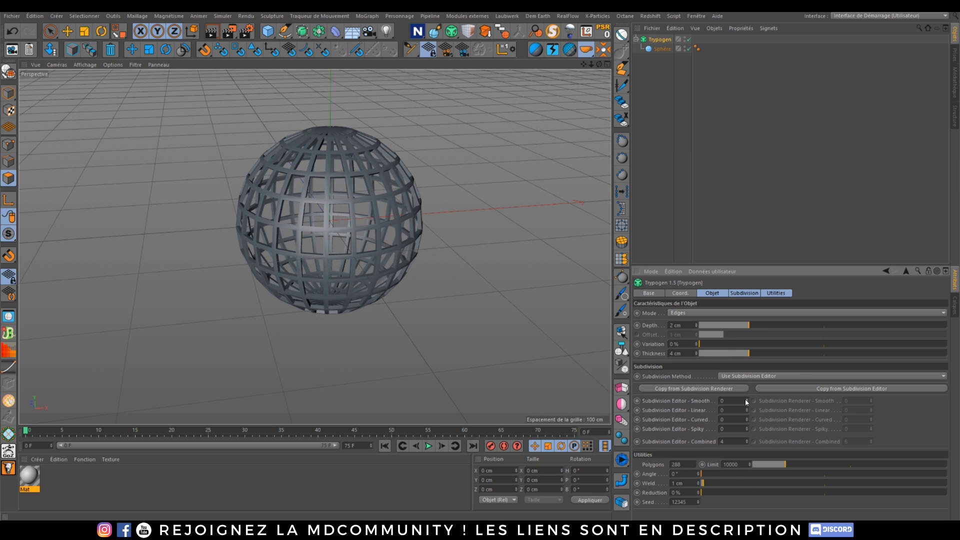
alt+drag(351, 256, 347, 280)
scroll(346, 281, up, 3)
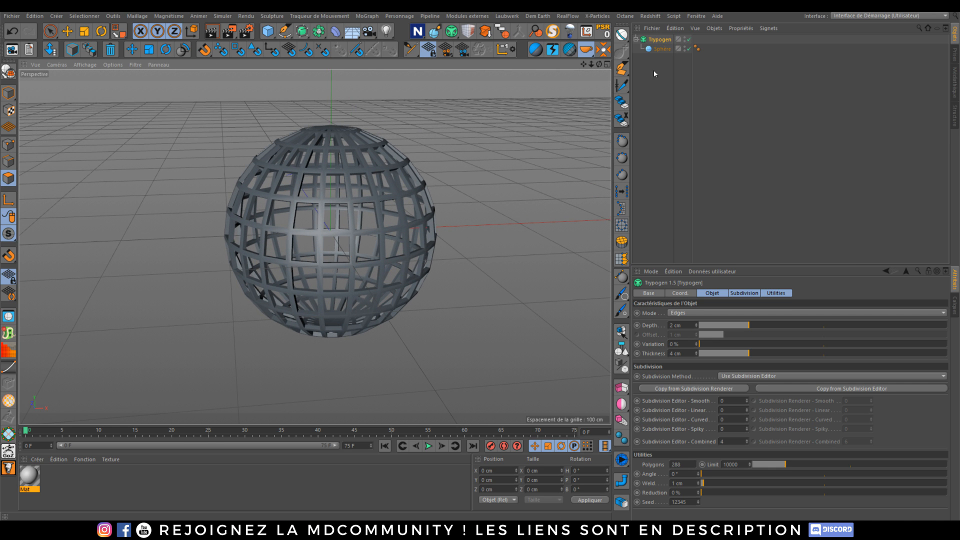
- Disable Sphère parfaite on the sphere, and compare the Tetraèdre, Octaèdre and Hexaèdre types before restoring Standard
click(662, 48)
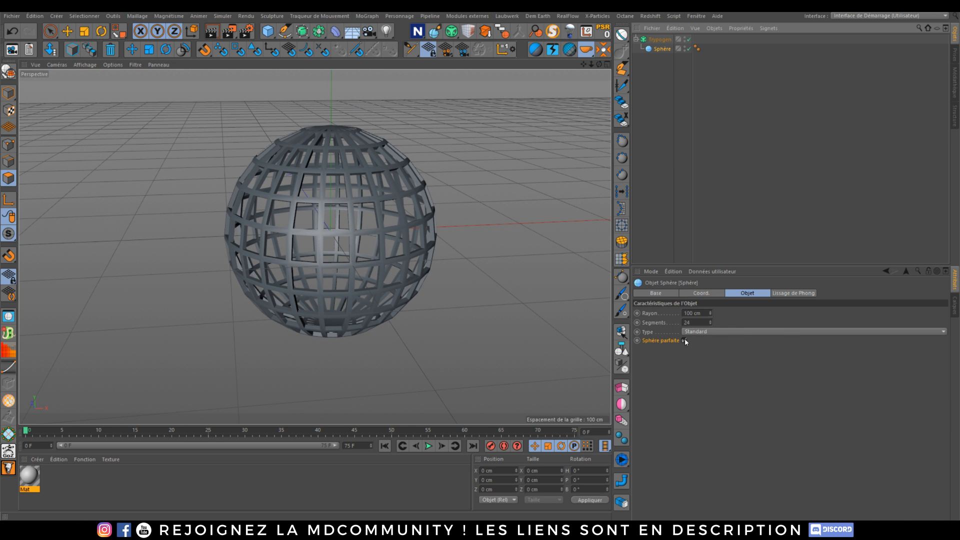
click(696, 332)
click(711, 350)
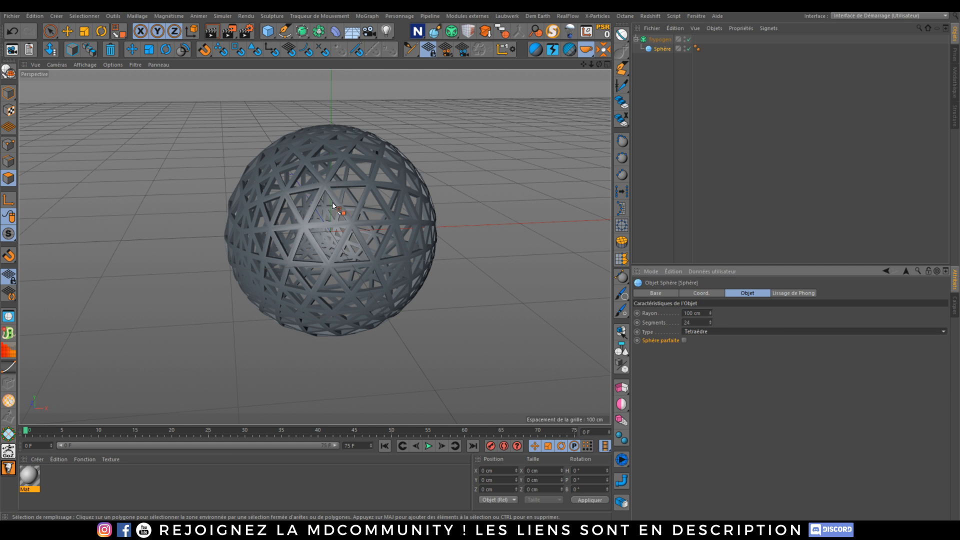
scroll(712, 333, down, 3)
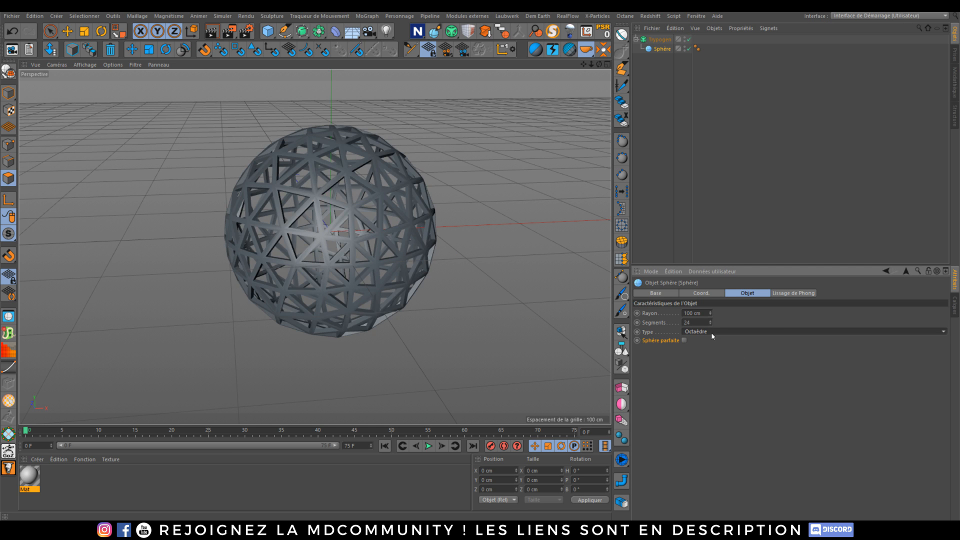
scroll(712, 334, up, 1)
alt+drag(349, 241, 289, 221)
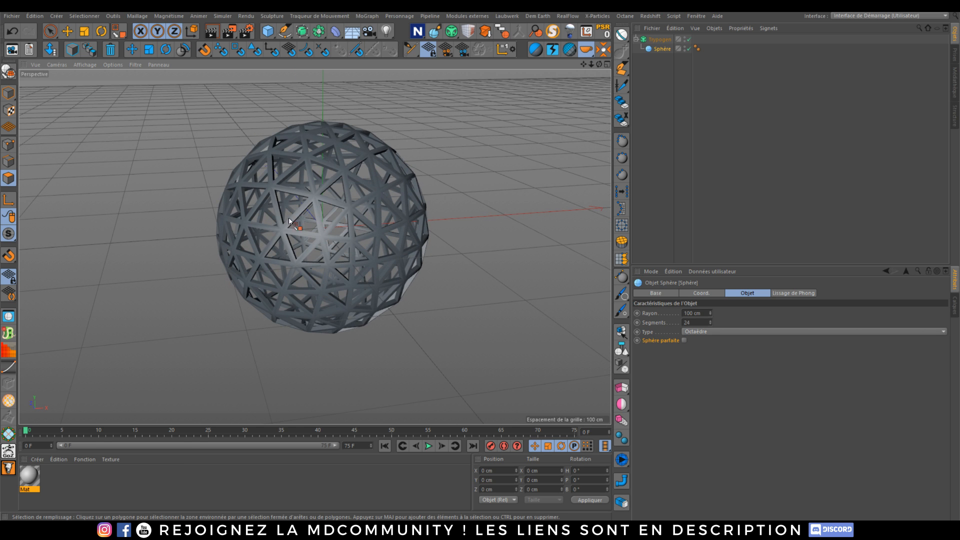
click(709, 331)
click(706, 360)
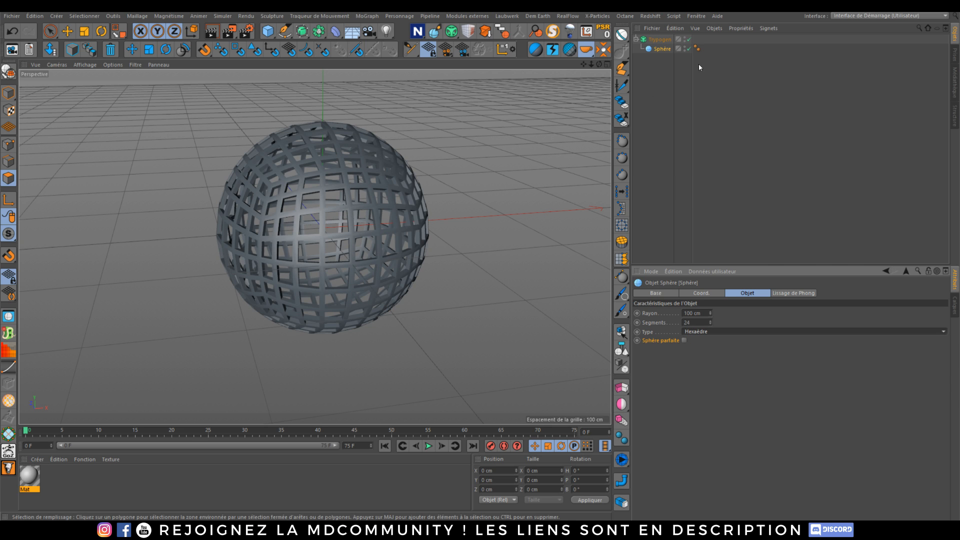
click(716, 332)
click(696, 341)
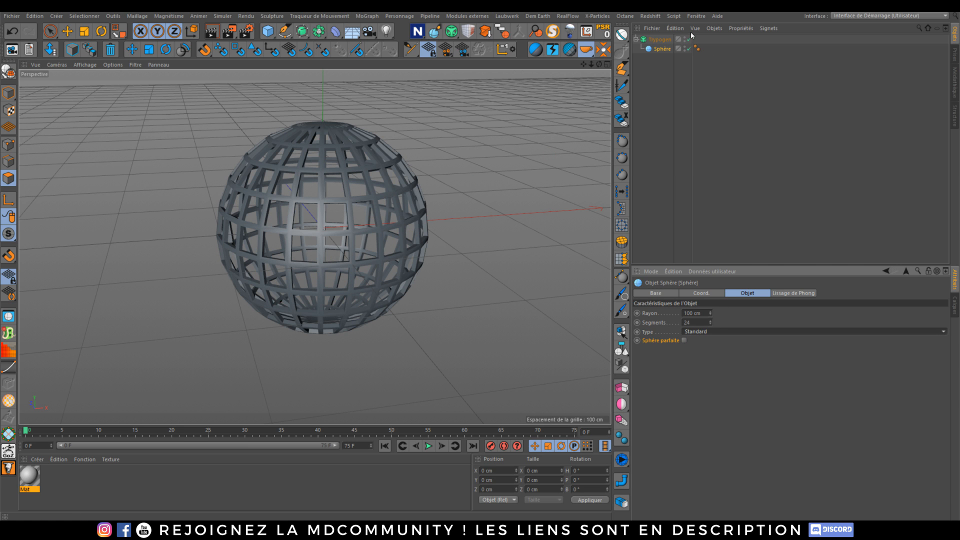
- Set the Trypogen generator's Mode to Combined Thickness
click(659, 40)
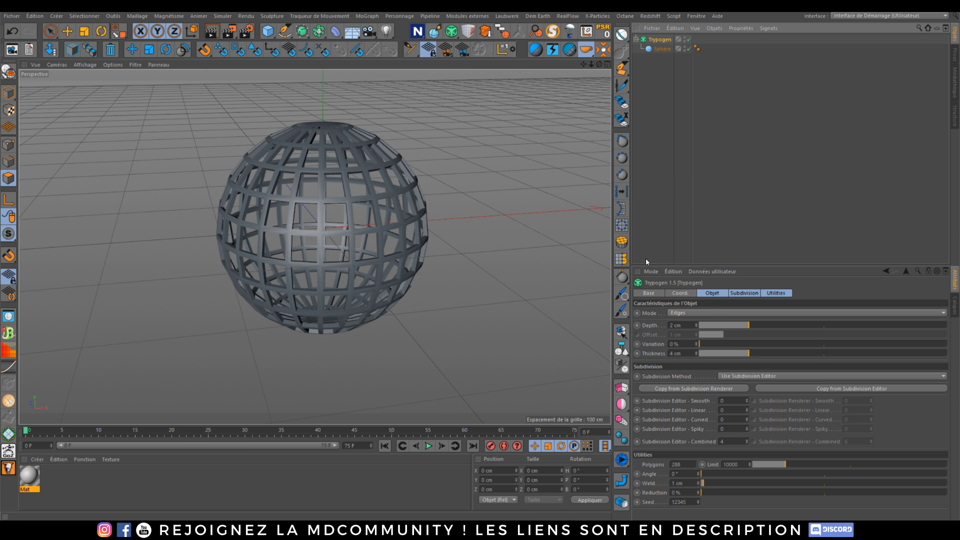
click(692, 310)
click(683, 312)
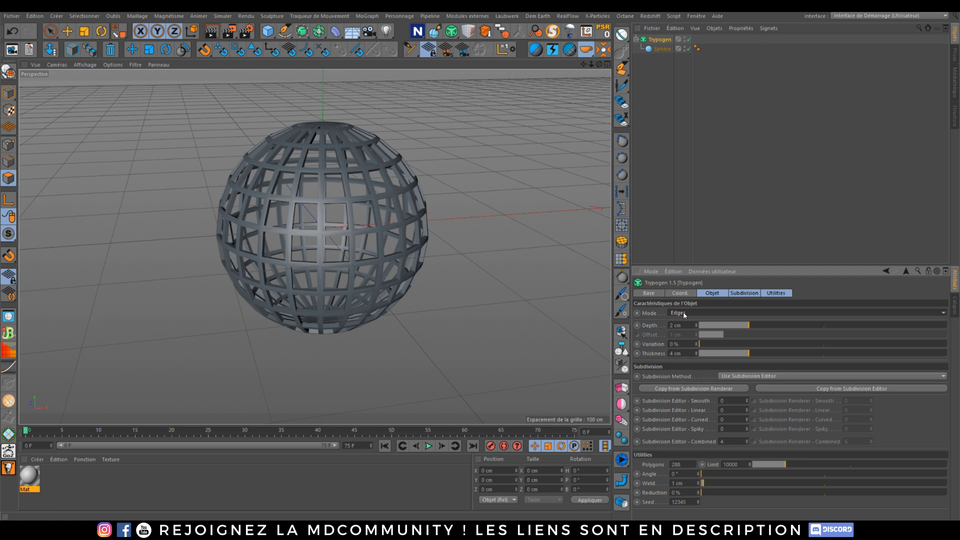
scroll(682, 312, down, 2)
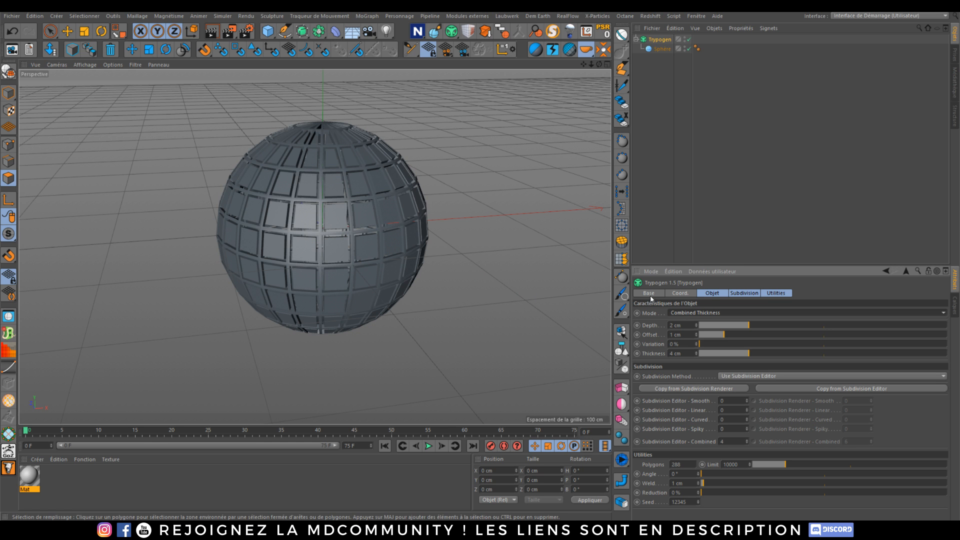
- Set the Trypogen generator's Mode to Edges
scroll(685, 315, down, 1)
alt+drag(290, 249, 310, 247)
scroll(687, 313, down, 1)
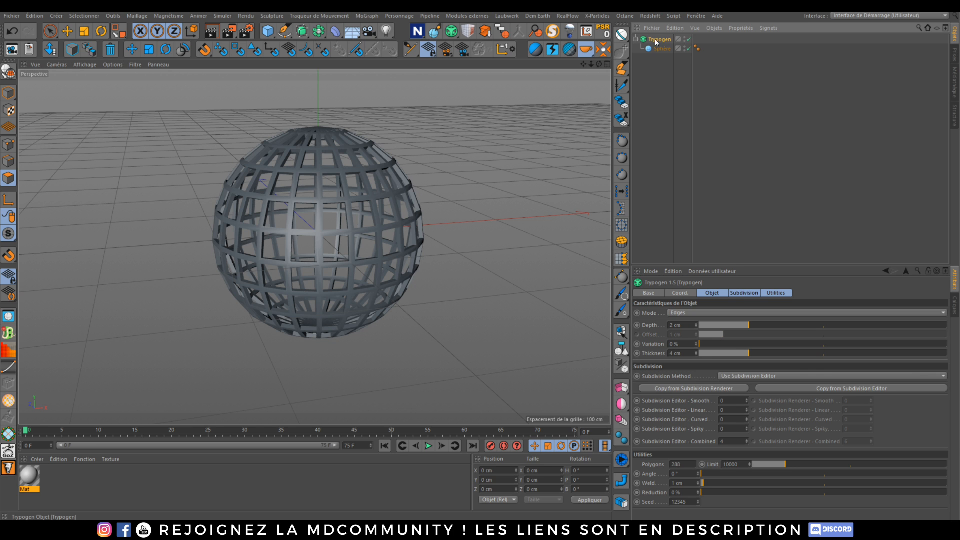
- Try a duplicate of the Trypogen group in Polygons mode with Depth 1.6 cm and Thickness 2 cm, and delete the copy
ctrl+drag(657, 40, 656, 64)
scroll(677, 313, down, 1)
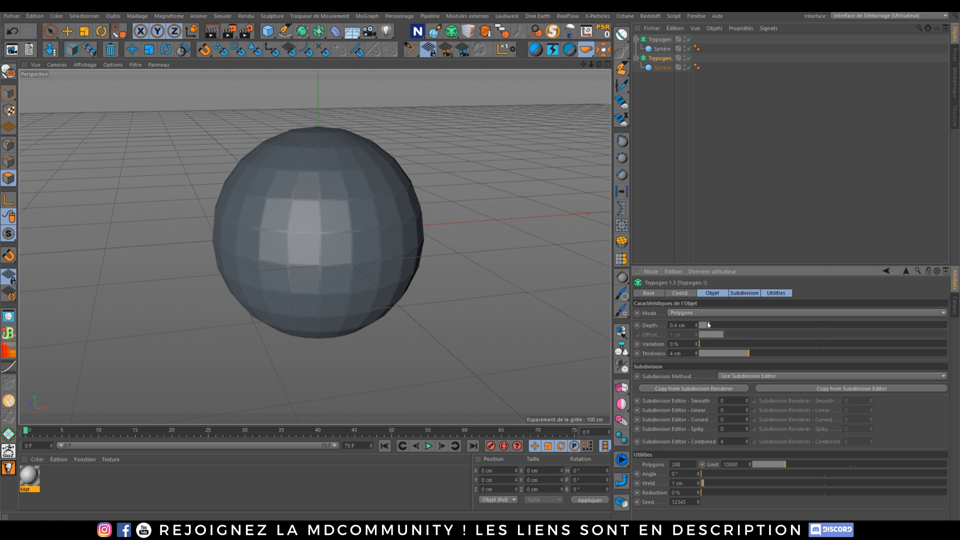
drag(708, 324, 722, 352)
mouse_move(272, 251)
alt+mouse_down()
mouse_move(310, 235)
mouse_move(290, 253)
alt+mouse_up()
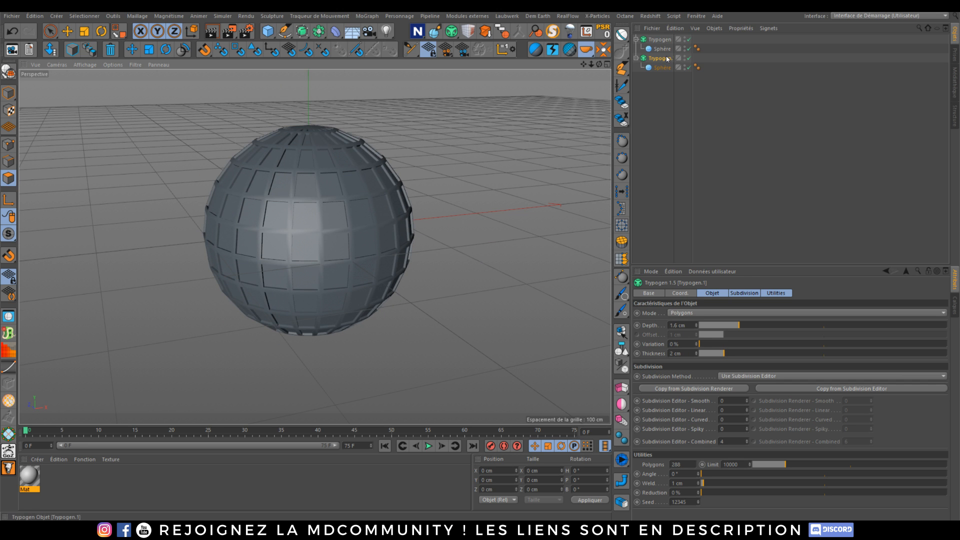
key(Delete)
alt+middle_drag(317, 237, 330, 243)
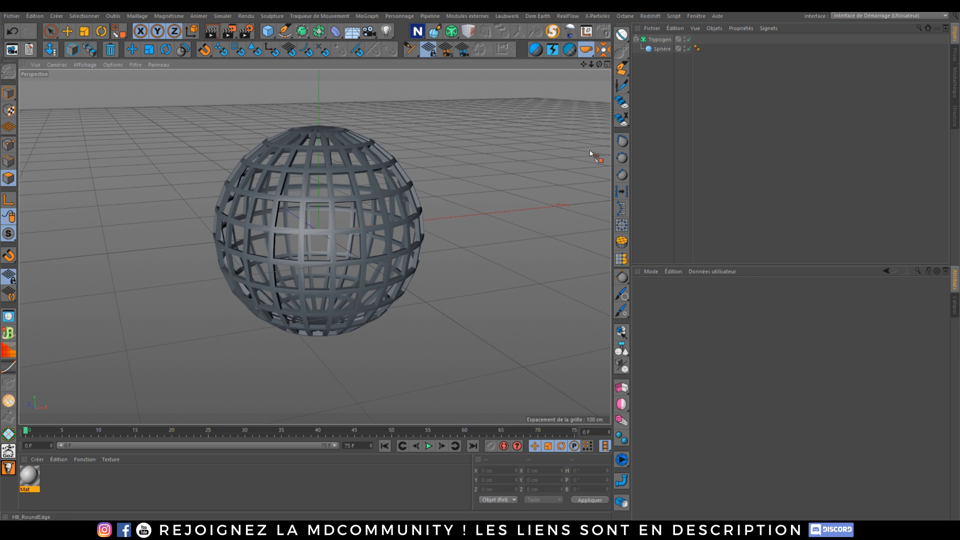
- Set the Edges-mode Trypogen's Depth to 1.6 cm and Thickness to 1.5 cm, and activate the Move tool
click(659, 39)
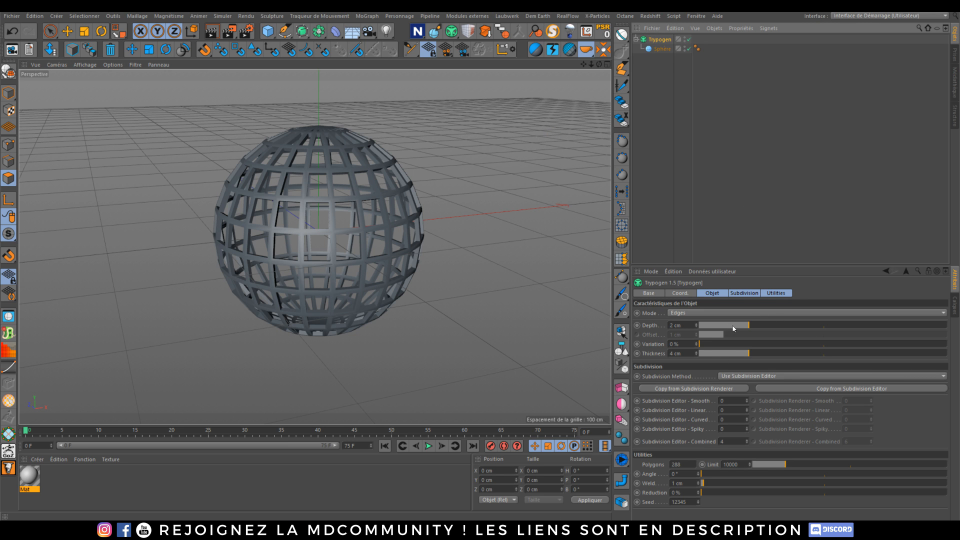
drag(733, 328, 699, 344)
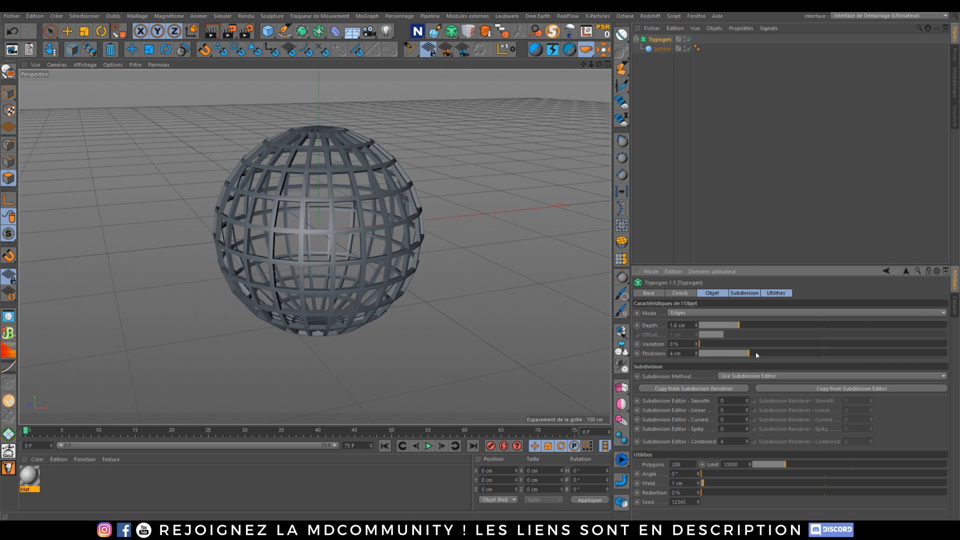
drag(756, 354, 718, 353)
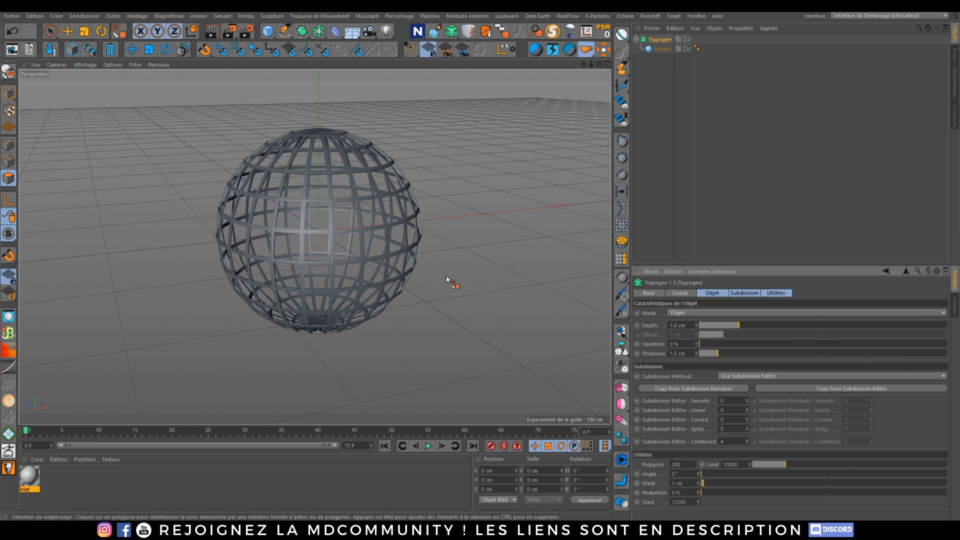
scroll(341, 287, up, 3)
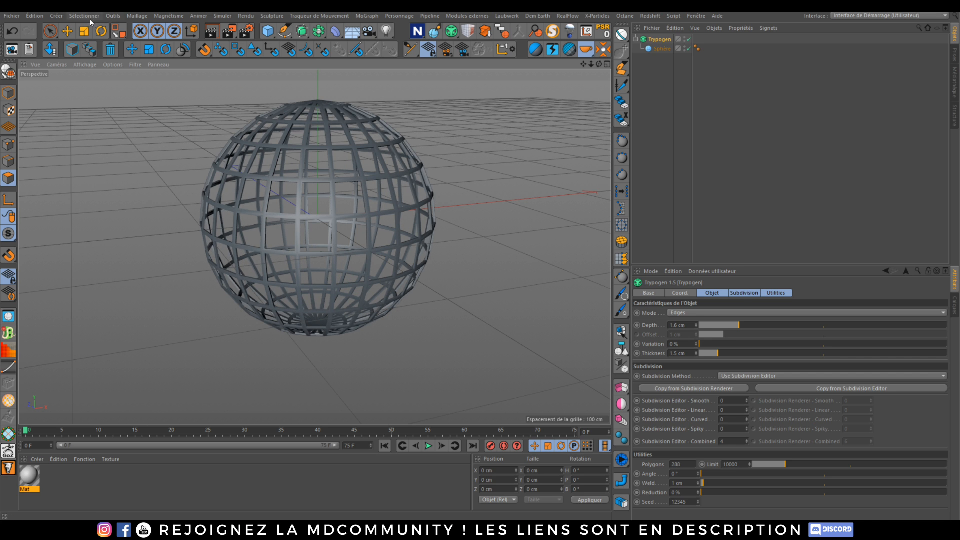
click(66, 31)
click(66, 31)
click(658, 39)
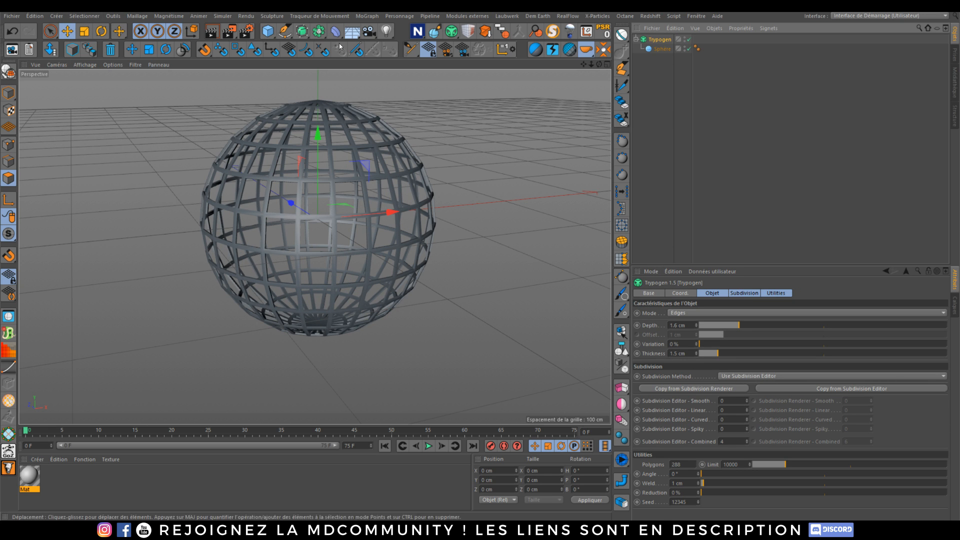
- Try Use Subdivision Renderer as Trypogen's Subdivision Method and restore Use Subdivision Editor
click(749, 376)
click(749, 394)
click(734, 402)
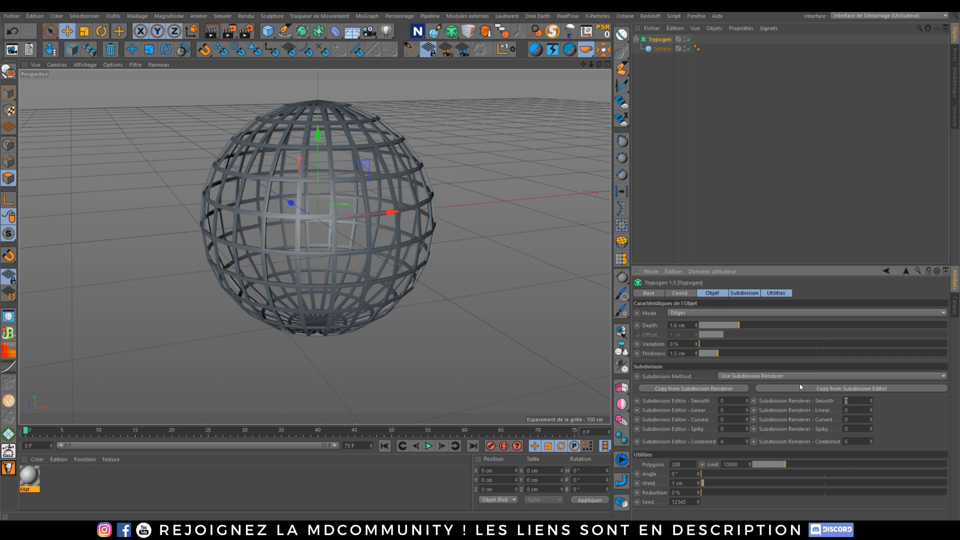
click(749, 377)
click(741, 389)
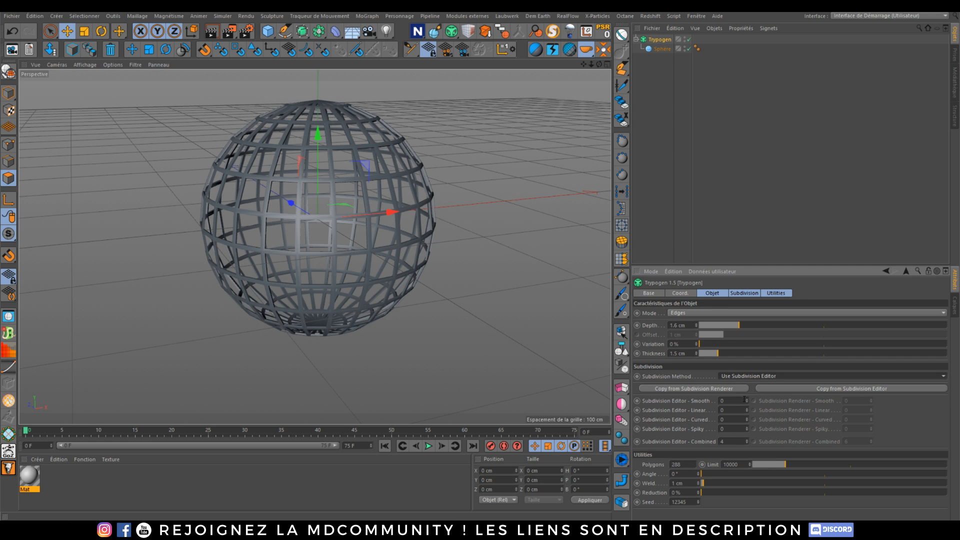
- Preview Trypogen's Subdivision Editor - Smooth level at 3 and reset it to 0
drag(747, 401, 747, 395)
alt+drag(352, 239, 349, 273)
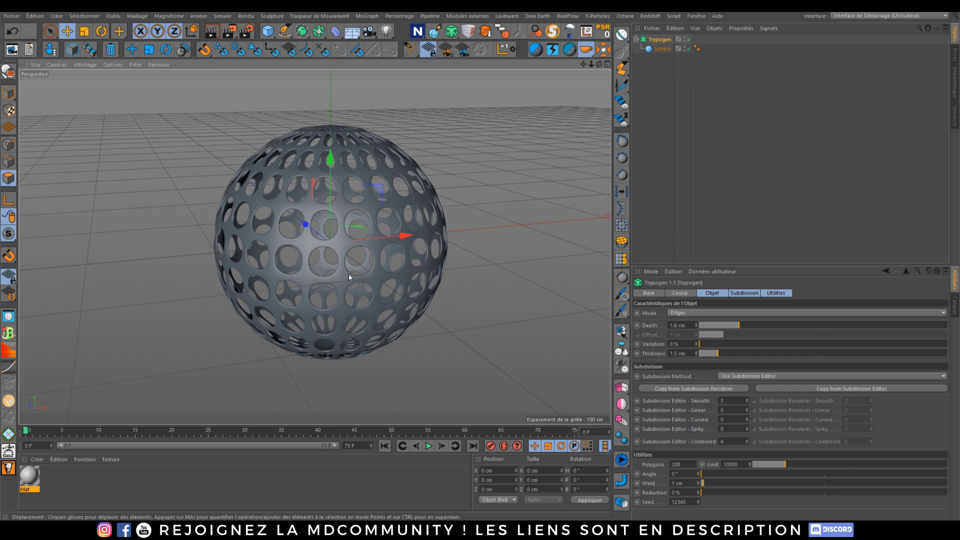
click(747, 402)
click(747, 403)
click(747, 402)
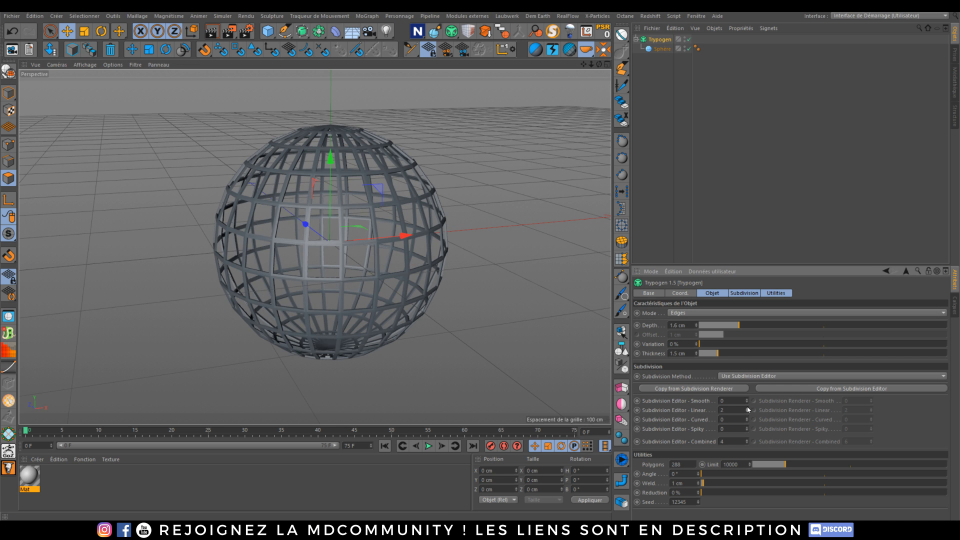
- Inspect the edges with Subdivision Editor - Linear at 2, and replace it with Subdivision Editor - Curved at 3
scroll(341, 268, up, 6)
alt+drag(338, 269, 353, 253)
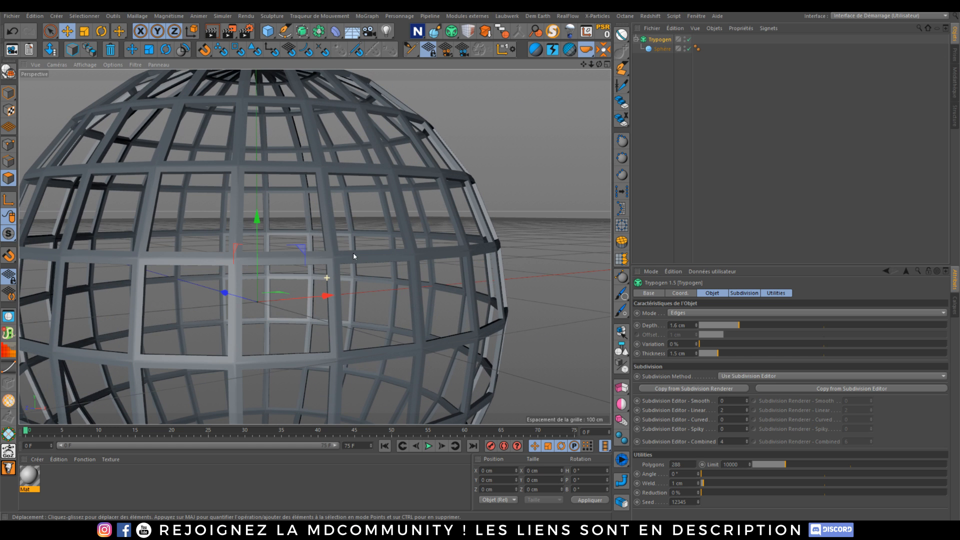
drag(747, 412, 747, 414)
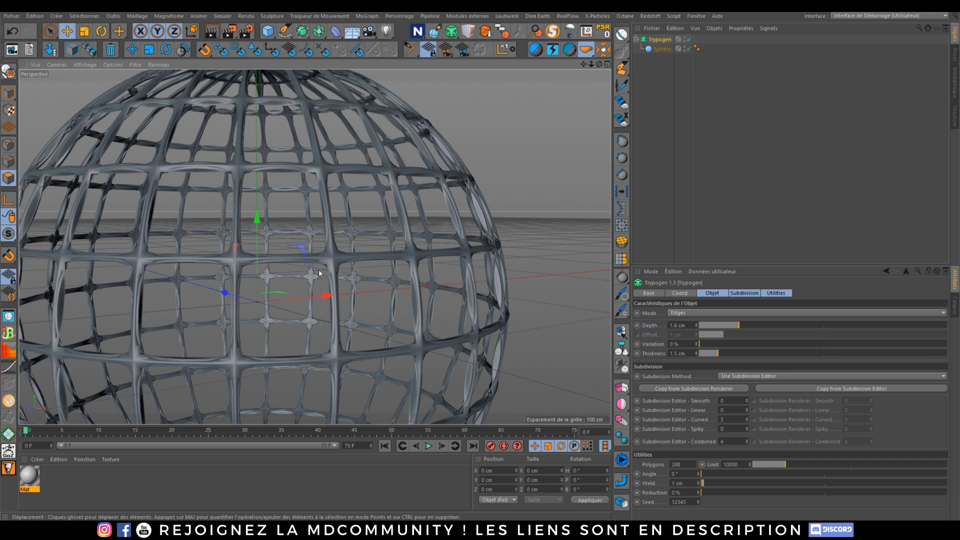
alt+drag(280, 265, 295, 264)
scroll(294, 263, up, 5)
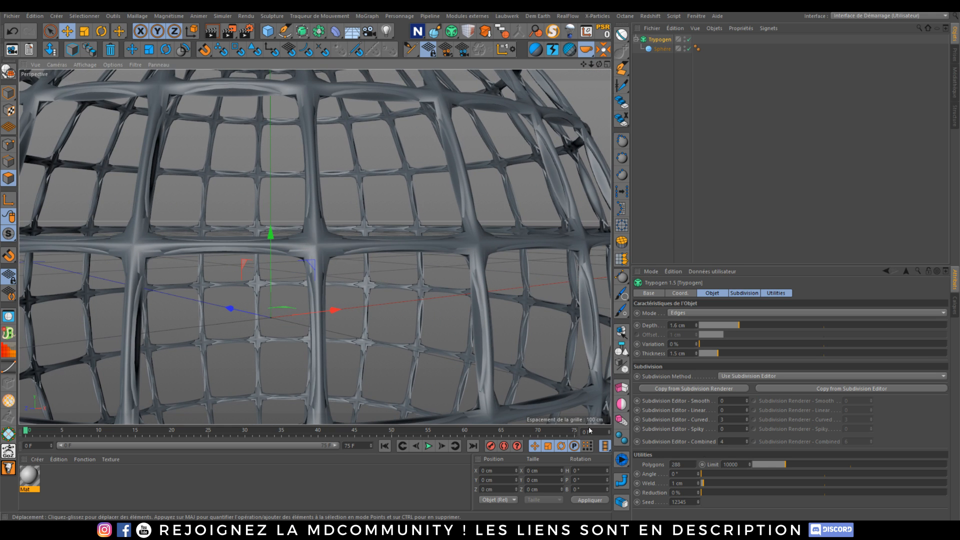
- Reset Subdivision Editor - Curved to 0 and preview Subdivision Editor - Spiky at 2 and 4
click(745, 421)
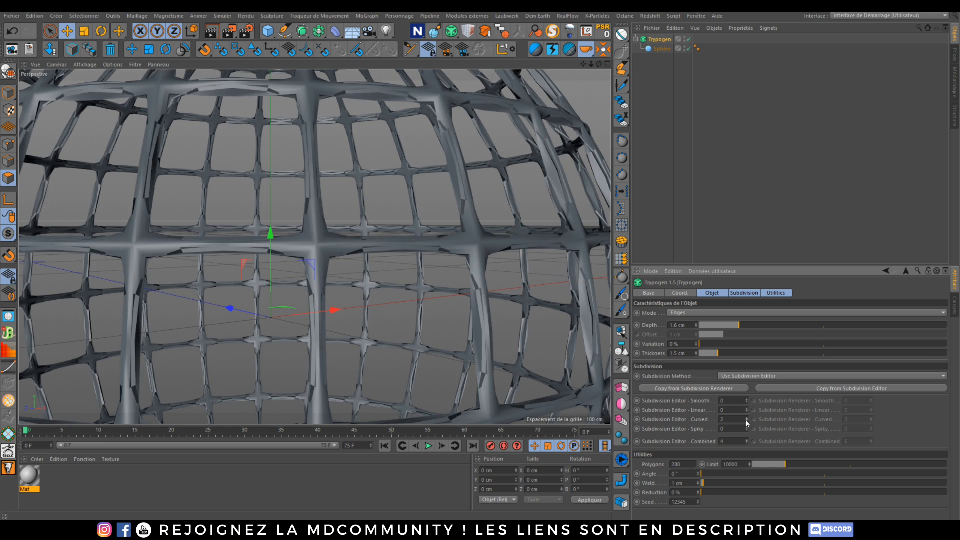
click(745, 421)
click(745, 422)
click(745, 426)
click(745, 427)
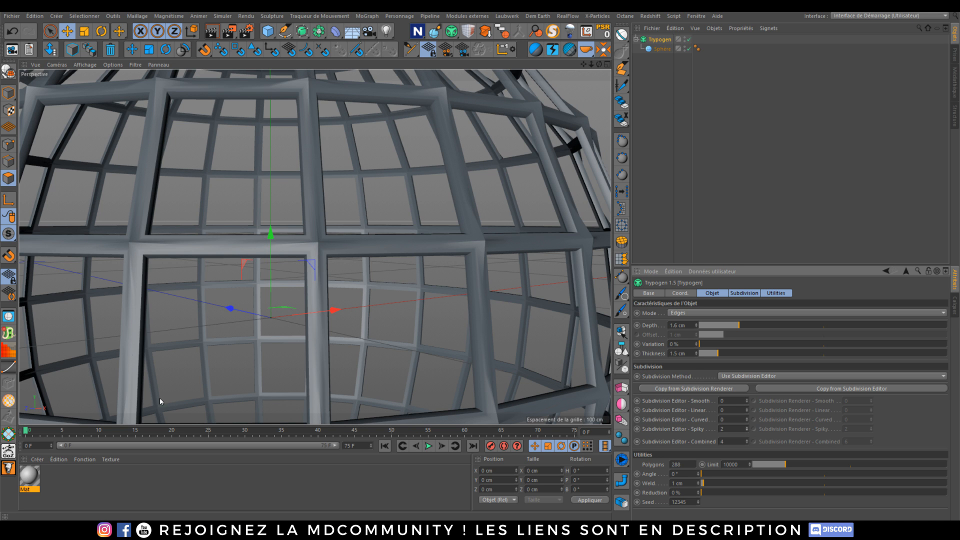
scroll(340, 235, down, 8)
alt+middle_drag(314, 324, 311, 344)
alt+drag(311, 344, 322, 375)
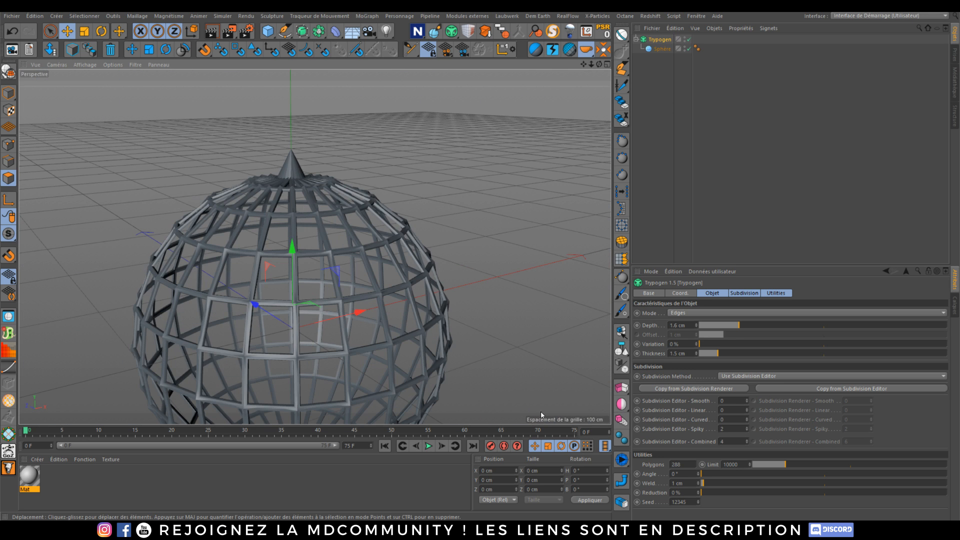
click(746, 427)
click(746, 427)
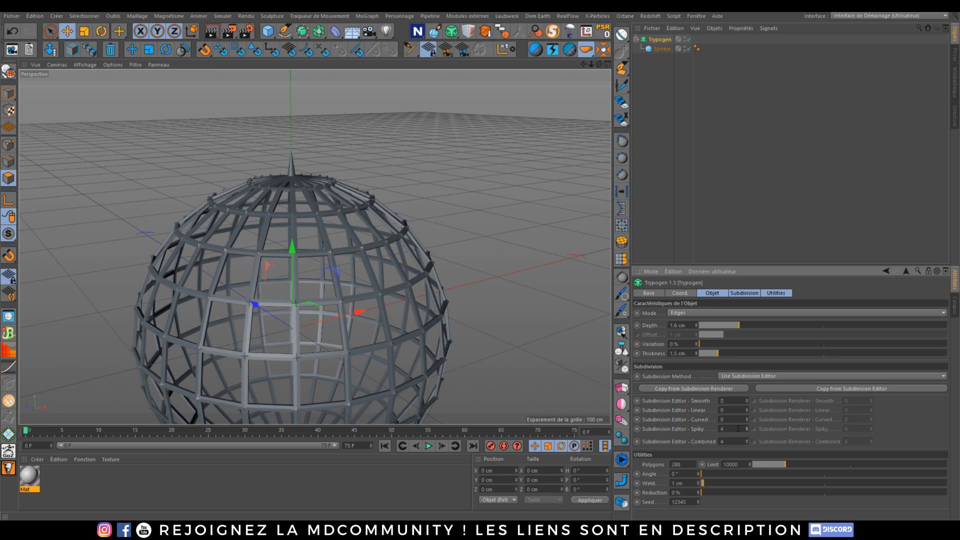
- Reset Subdivision Editor - Spiky to 0 and set Subdivision Editor - Smooth to 3
double_click(730, 401)
text(3)
key(Return)
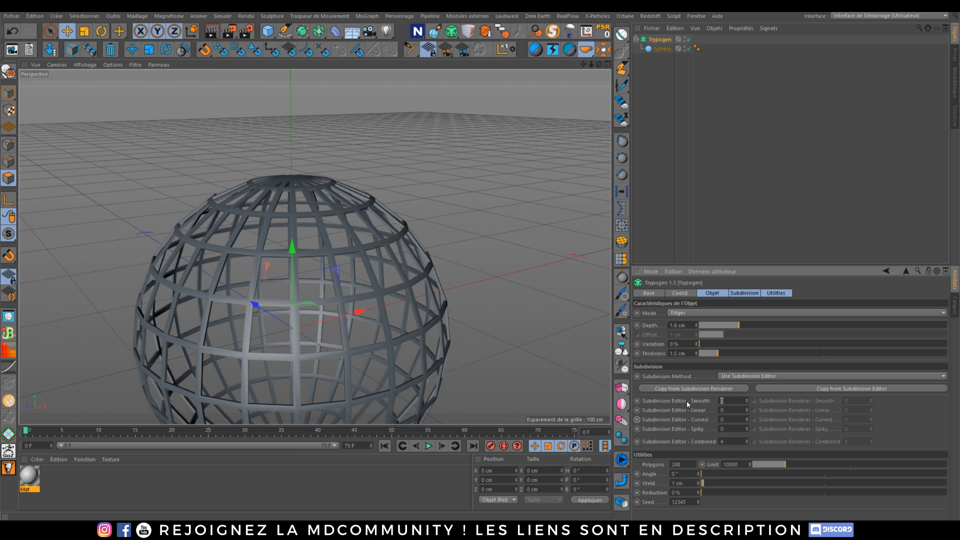
alt+middle_drag(350, 349, 355, 253)
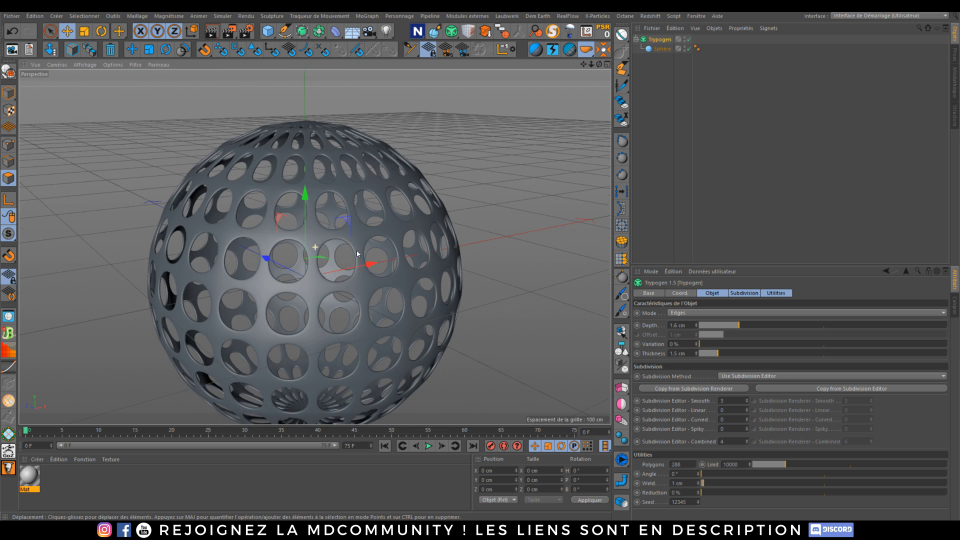
scroll(318, 337, down, 1)
alt+drag(318, 338, 314, 350)
alt+middle_drag(317, 347, 324, 323)
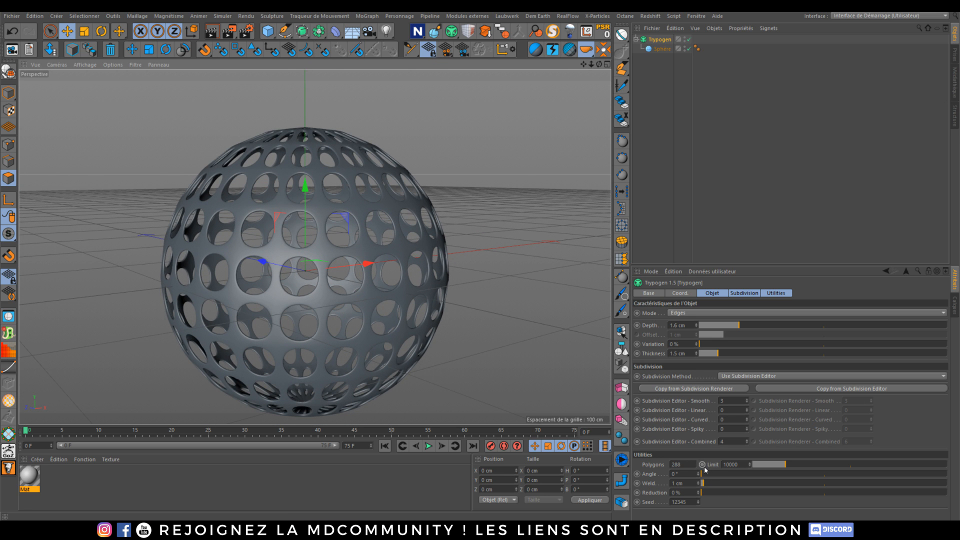
- Try Trypogen's Angle at 14.1° and reset it to 0°
drag(712, 475, 817, 469)
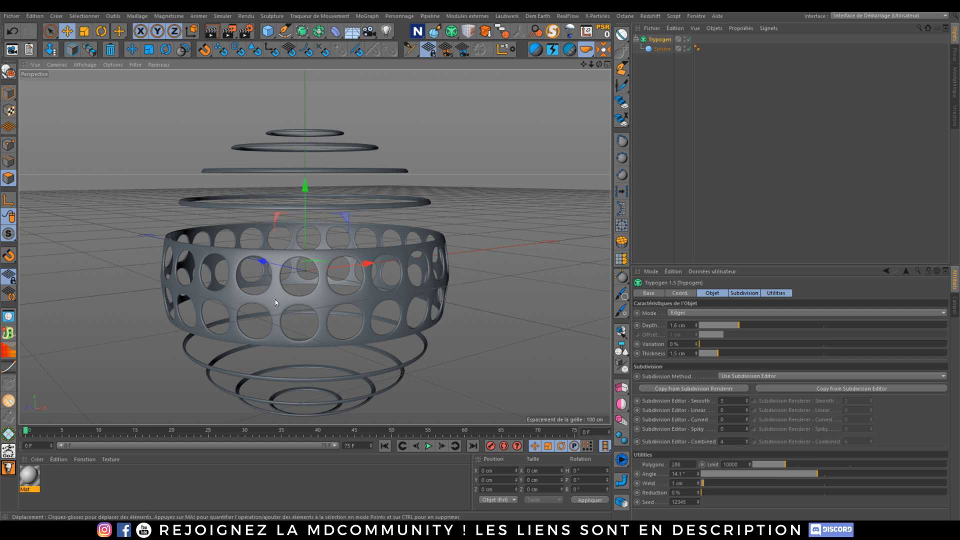
alt+drag(275, 298, 278, 320)
alt+drag(342, 297, 335, 283)
drag(775, 473, 663, 515)
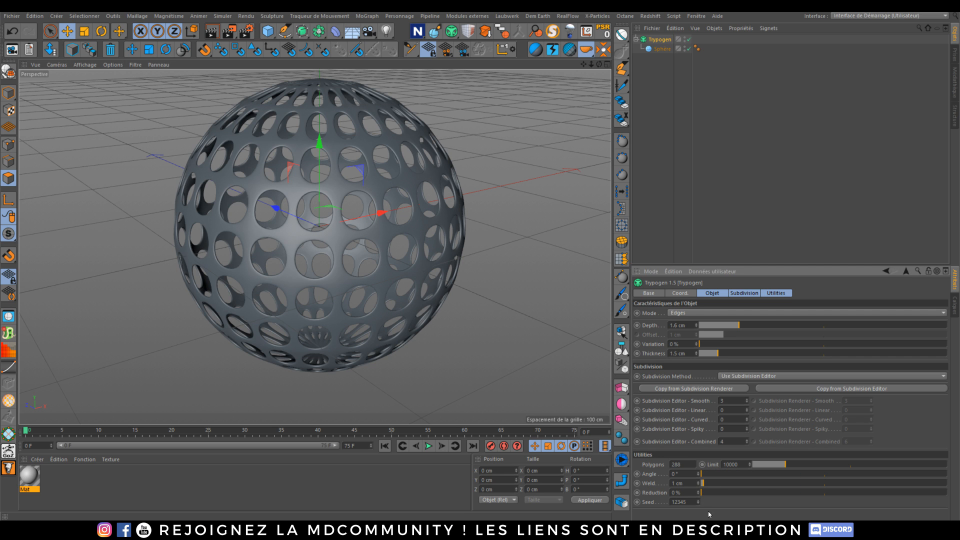
- Set Trypogen's Weld to 0 cm and its Reduction to 90.3 %
drag(709, 480, 926, 502)
alt+drag(379, 280, 345, 293)
scroll(313, 267, down, 5)
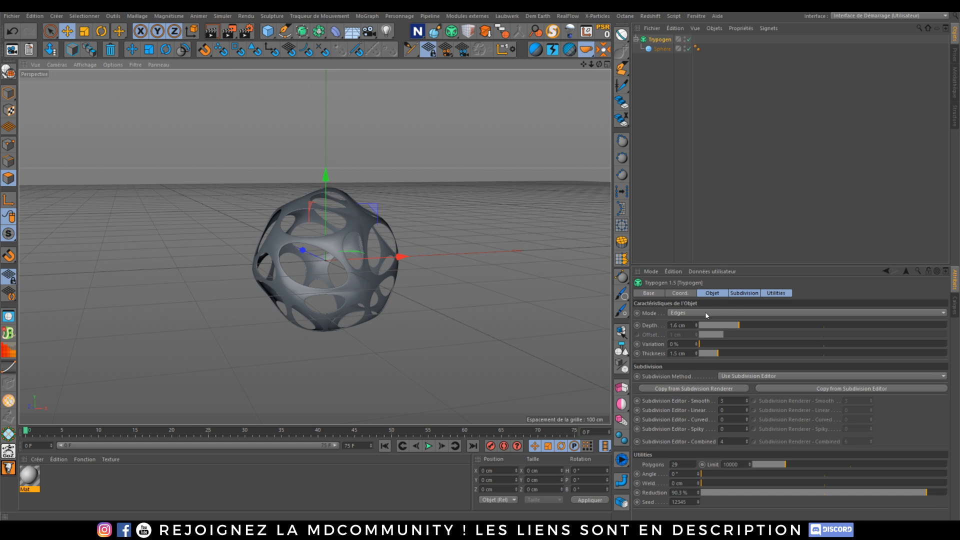
- Set Trypogen's Mode to Double Extrusion and convert the generator into an editable polygon object
scroll(706, 315, down, 3)
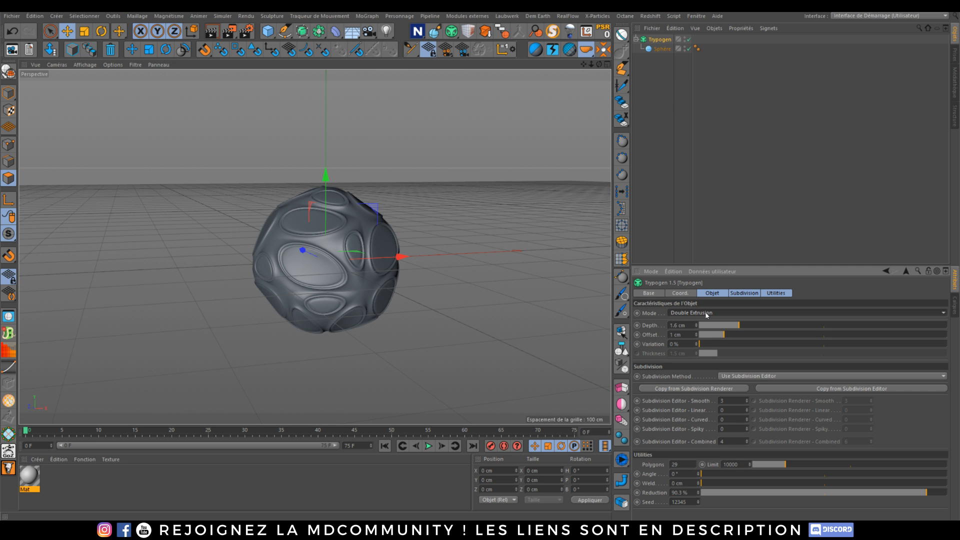
click(653, 167)
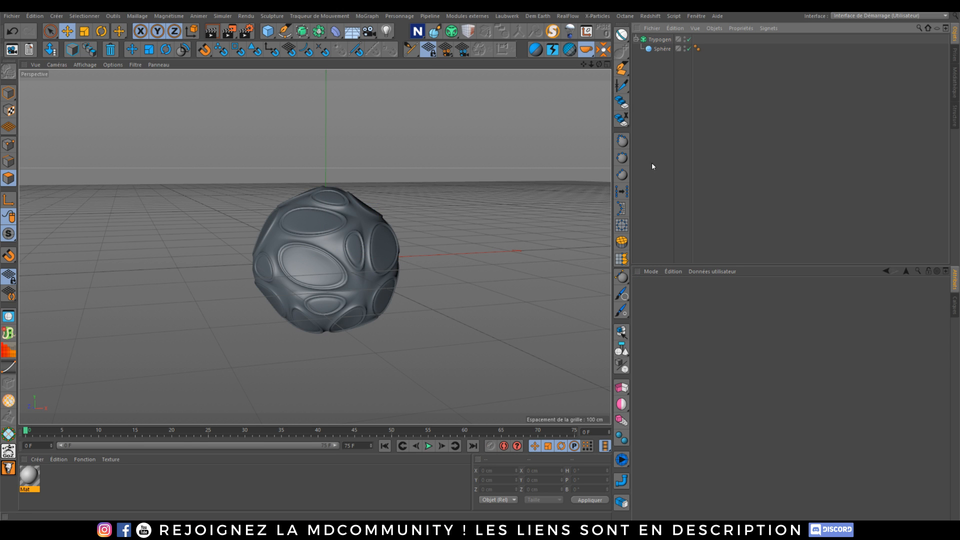
click(657, 39)
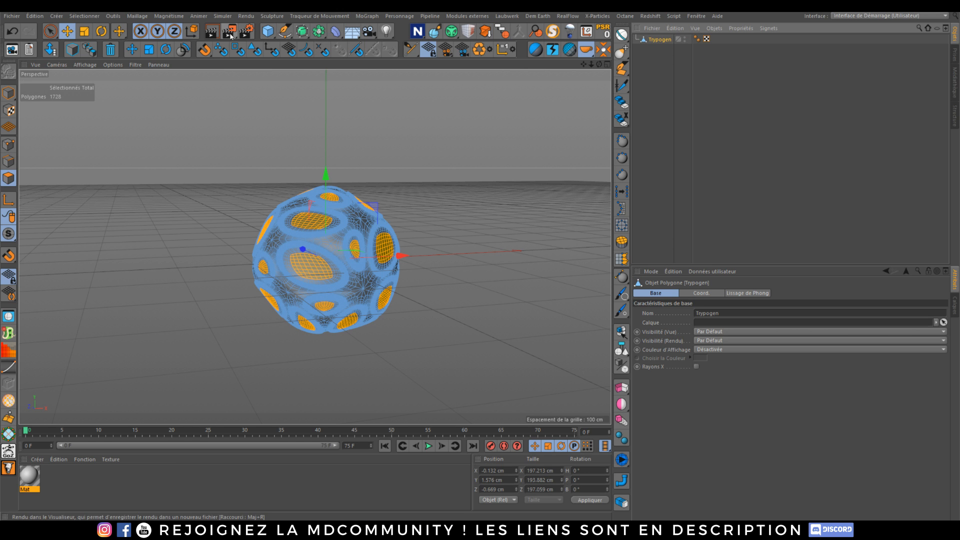
- Add a Surface de Subdivision and make the converted Trypogen mesh its child
drag(301, 31, 326, 45)
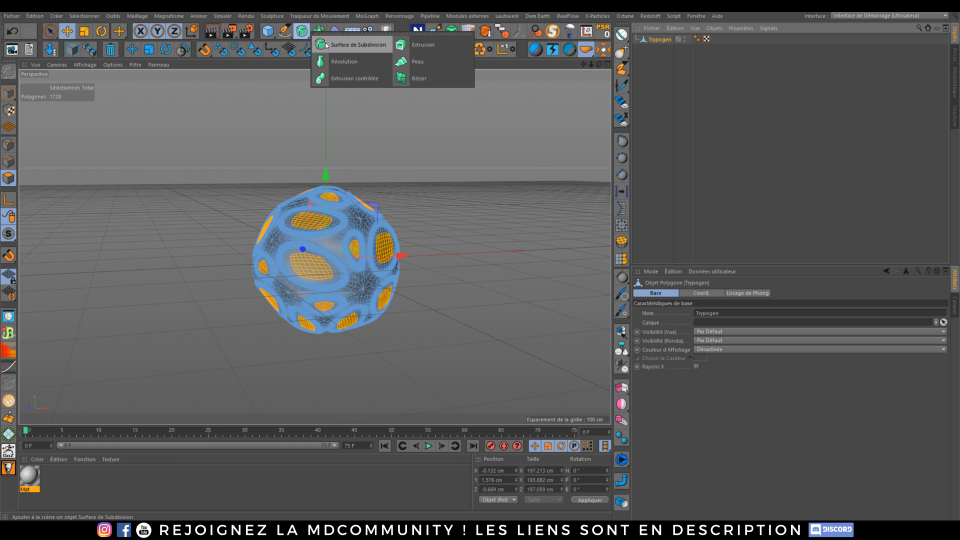
alt+click(326, 45)
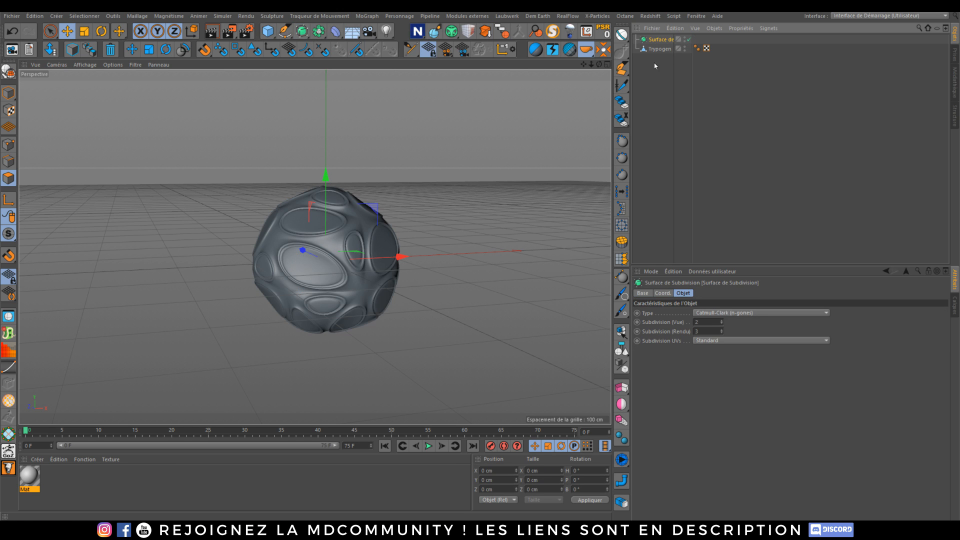
click(664, 105)
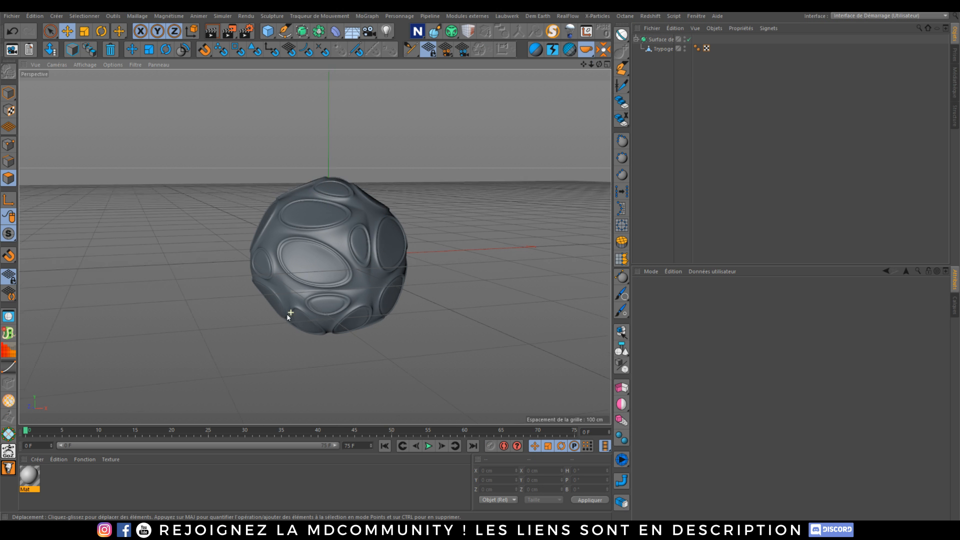
alt+drag(289, 317, 305, 251)
scroll(382, 210, down, 5)
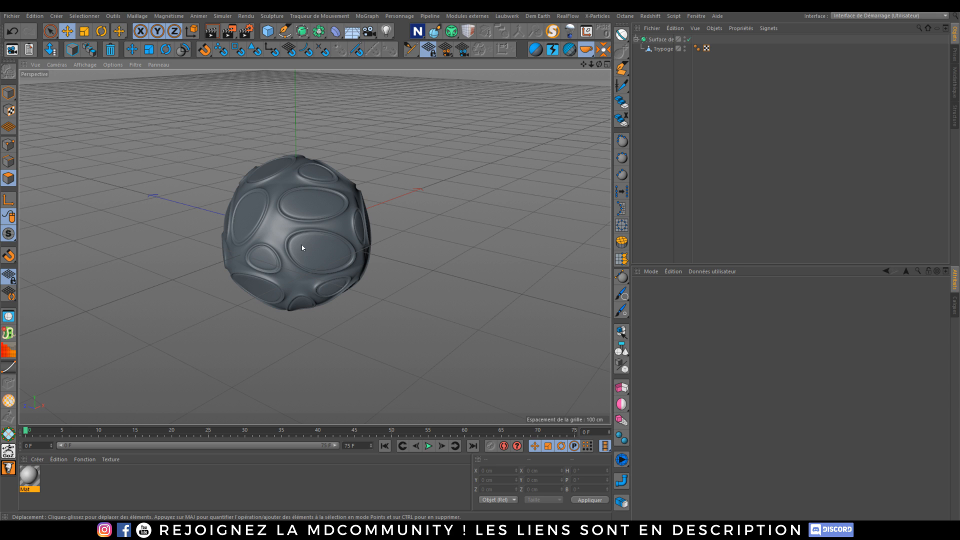
- Clear the subdivided Trypogen mesh from the scene, and add a new Trypogen generator and a pyramid
click(665, 48)
key(Delete)
drag(451, 31, 497, 52)
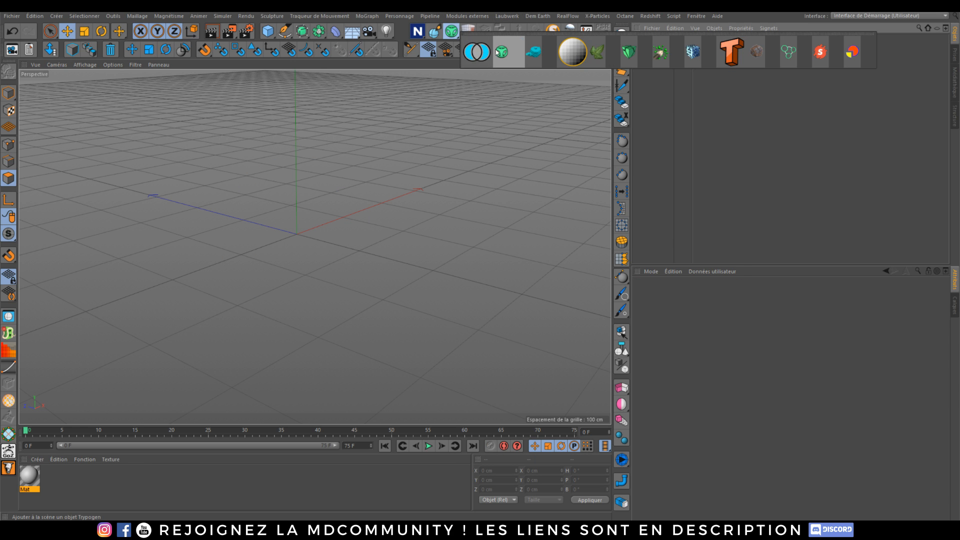
click(497, 51)
drag(267, 31, 302, 95)
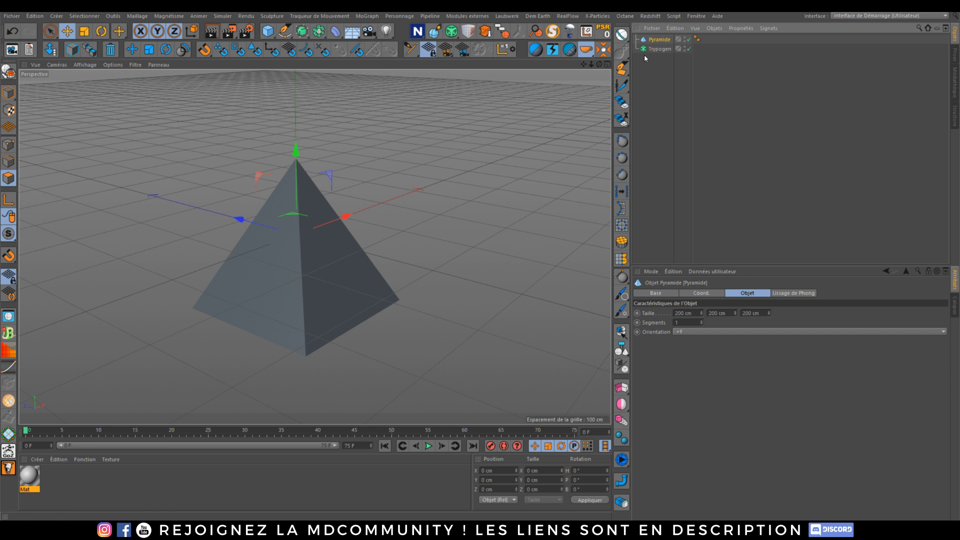
- Make the pyramid a child of the Trypogen generator and set its segments to 12
drag(659, 39, 659, 49)
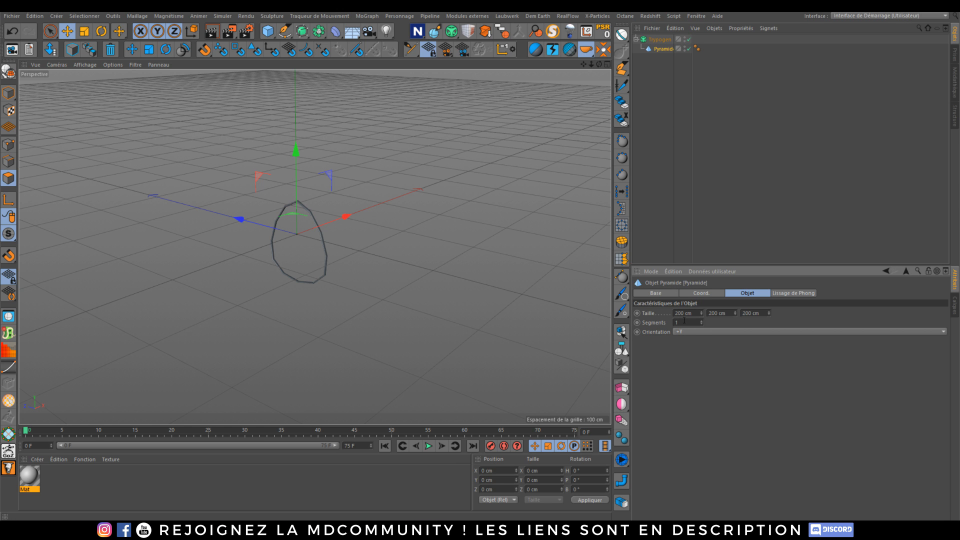
text(12)
key(Return)
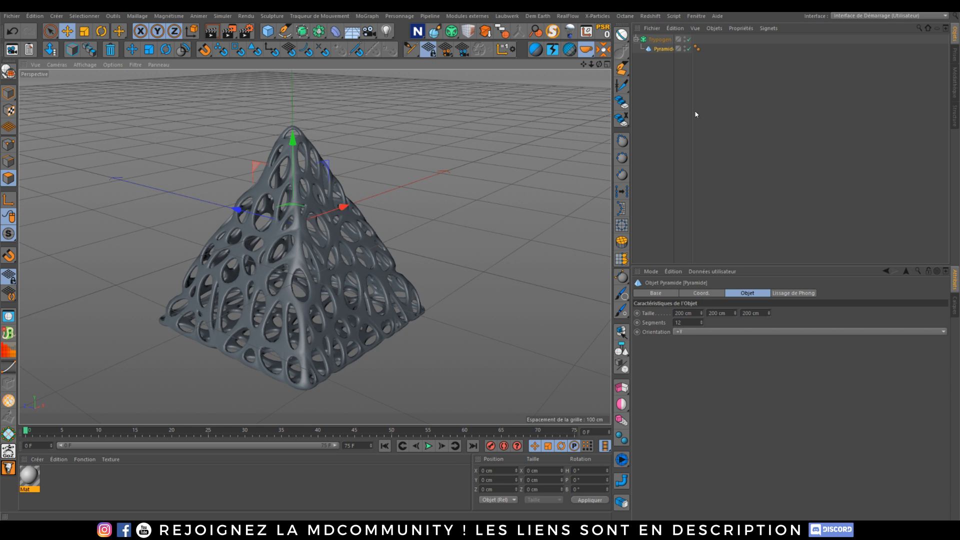
- Set Trypogen's Mode to Double Extrusion for the pyramid
click(660, 39)
scroll(711, 315, down, 2)
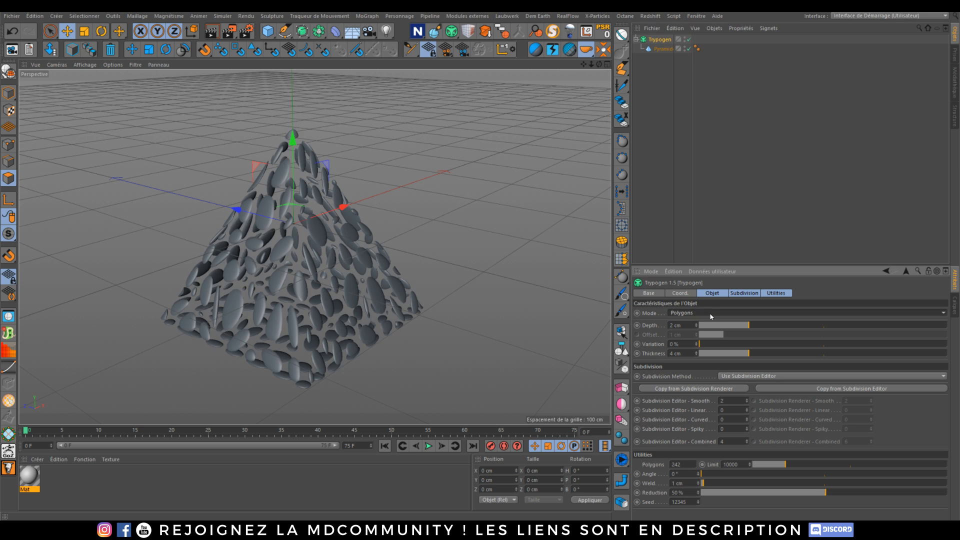
scroll(711, 316, down, 1)
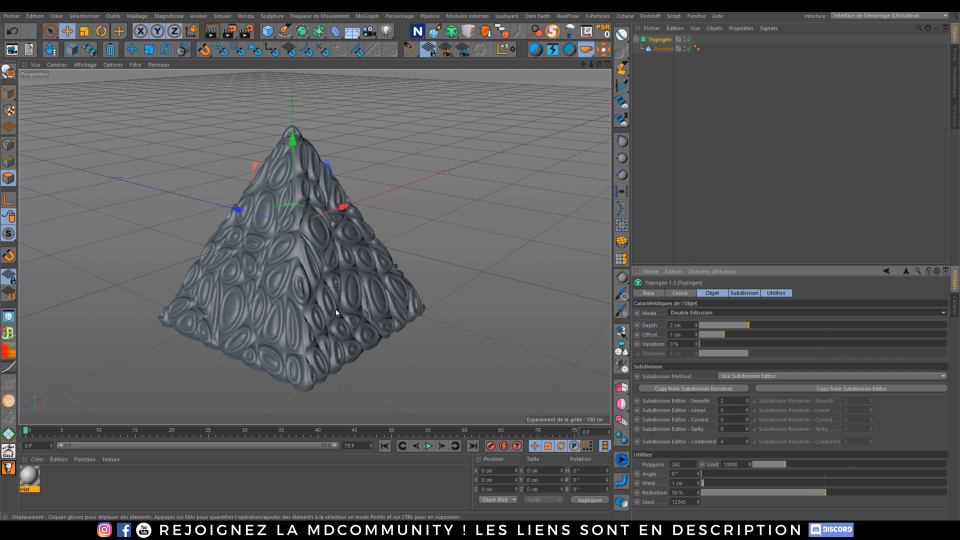
alt+drag(335, 308, 308, 302)
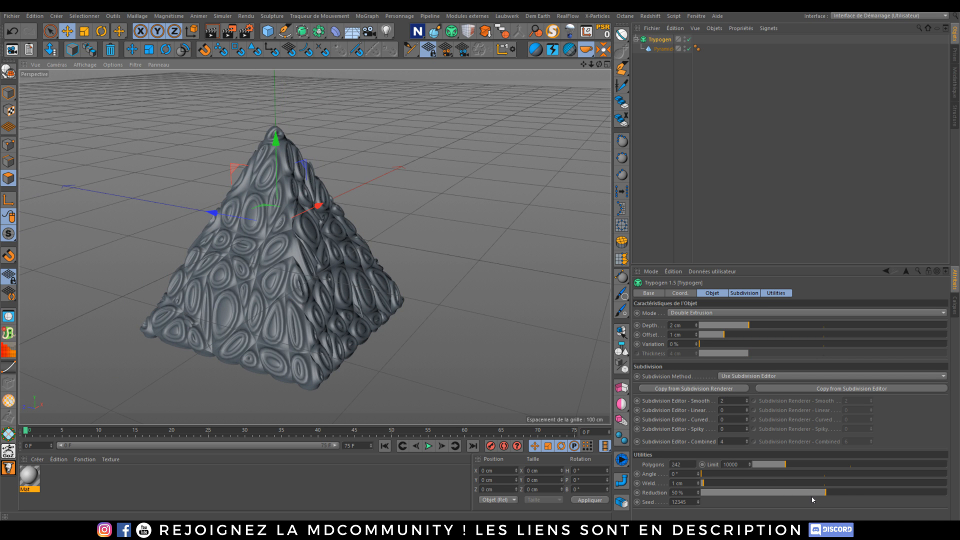
- Raise Trypogen's Reduction to 87.3 % and its Weld to 35.4 cm
drag(825, 492, 918, 495)
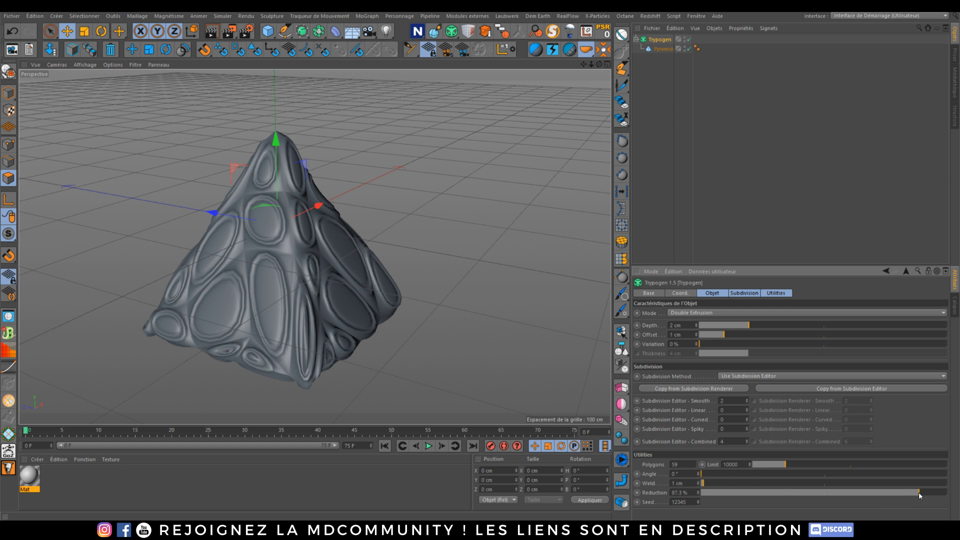
drag(722, 480, 789, 494)
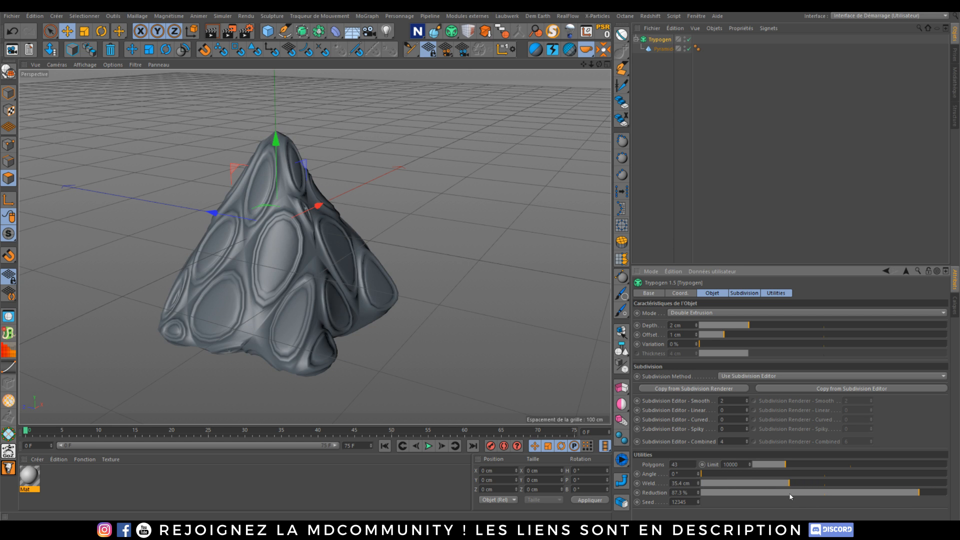
mouse_move(320, 280)
alt+mouse_down()
mouse_move(382, 290)
mouse_move(310, 281)
alt+mouse_up()
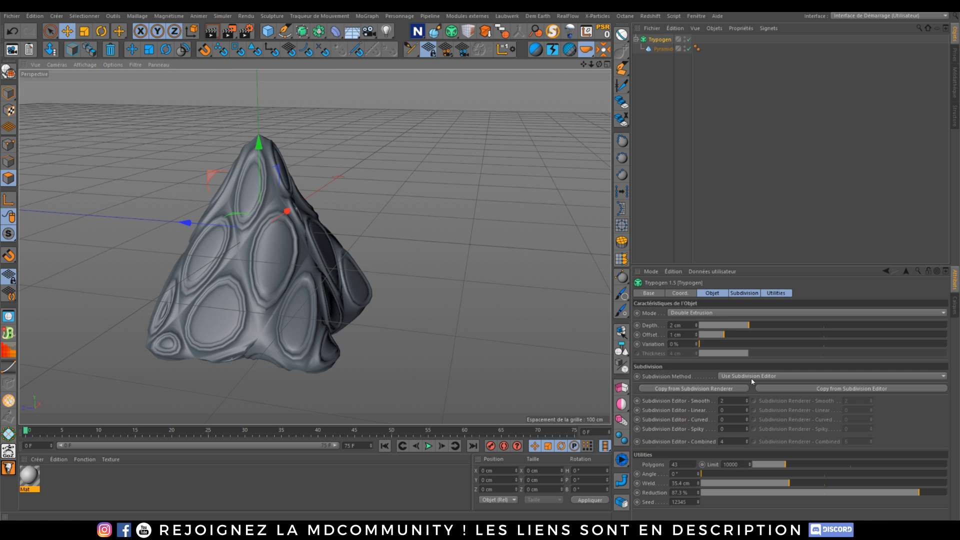
- Set Trypogen's Subdivision Editor - Smooth value to 4
click(747, 400)
click(746, 400)
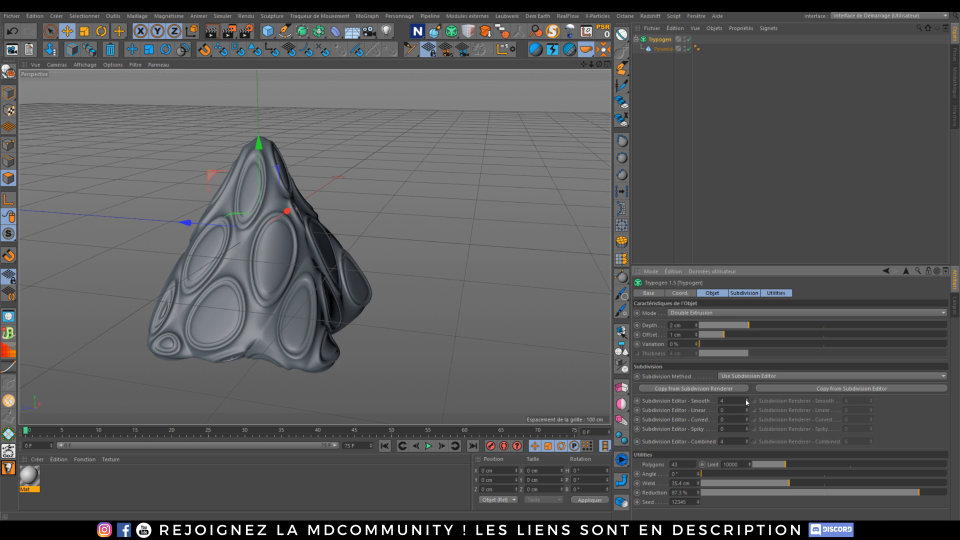
alt+drag(300, 252, 247, 261)
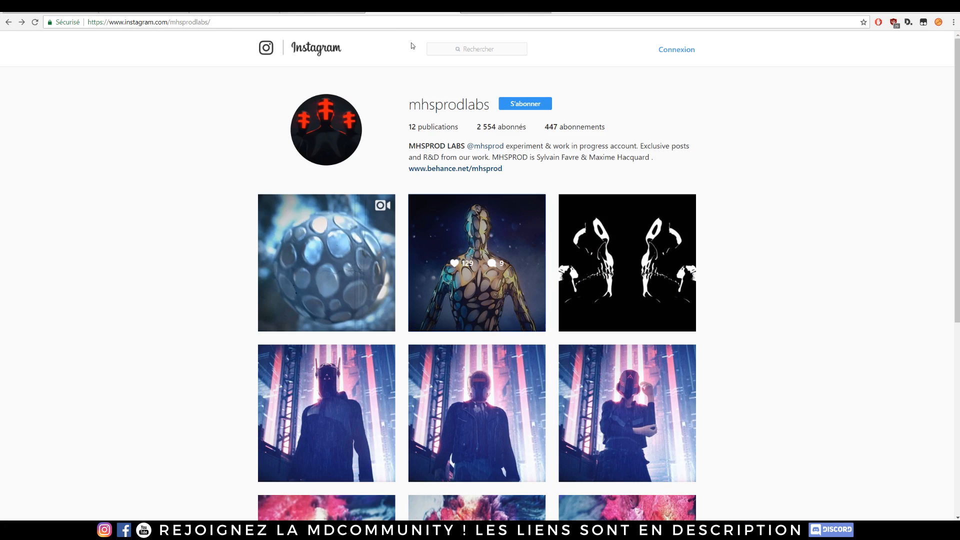
- Switch to the browser and open the mhsprodlabs post showing the human figure with the cell pattern
click(514, 208)
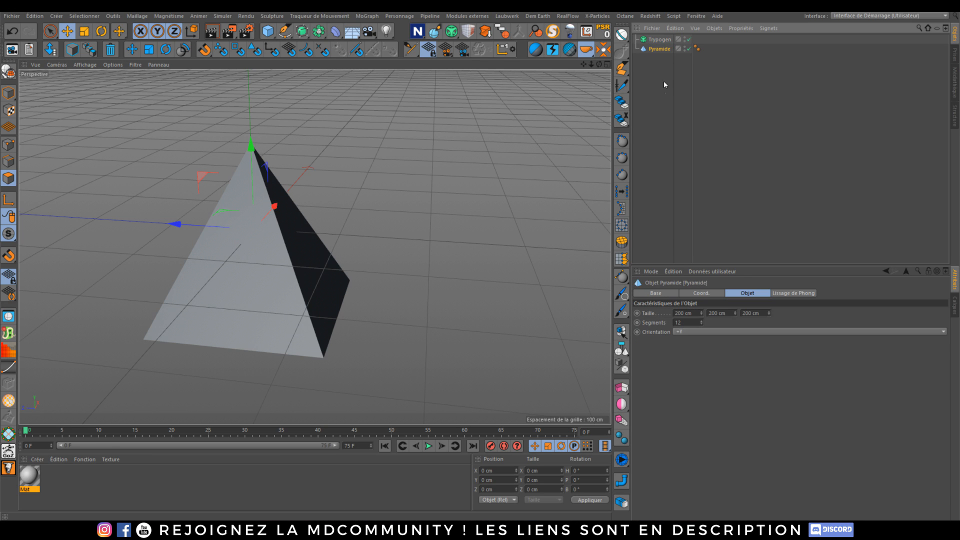
- In Cinema 4D, convert the separate 12-segment pyramid into an editable polygon object and select all its polygons
key(c)
click(237, 270)
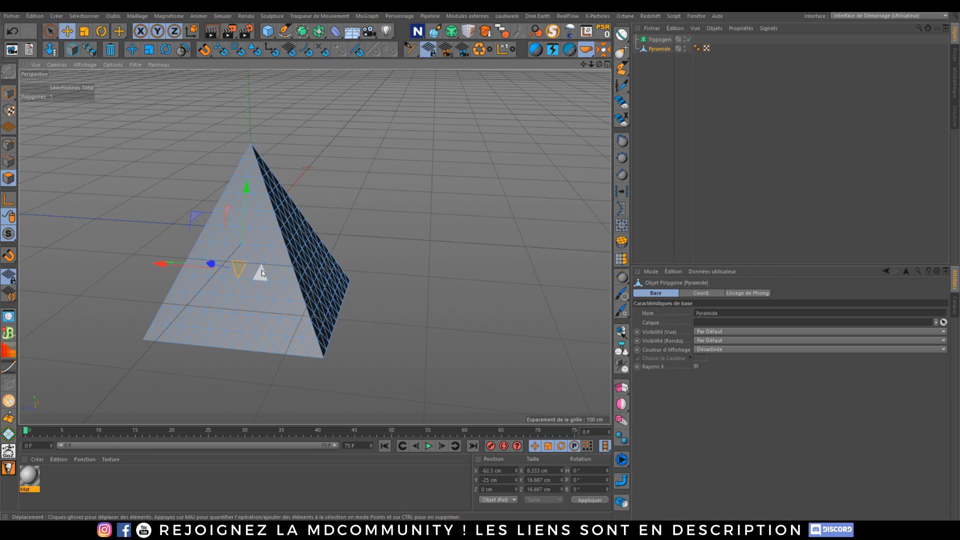
key(ctrl+a)
right_click(257, 267)
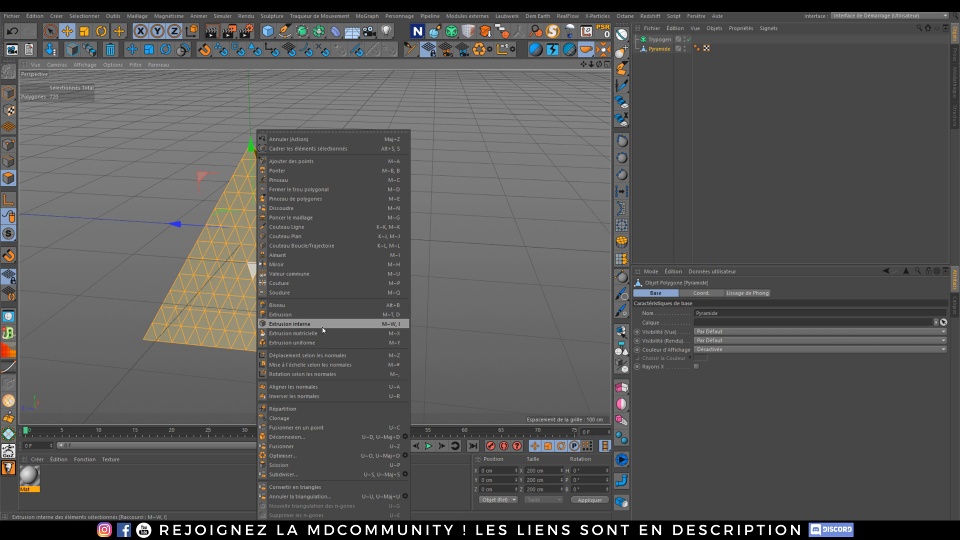
- Try scaling all the pyramid's polygons along their normals to 439.8 %, and undo the scaling
click(314, 365)
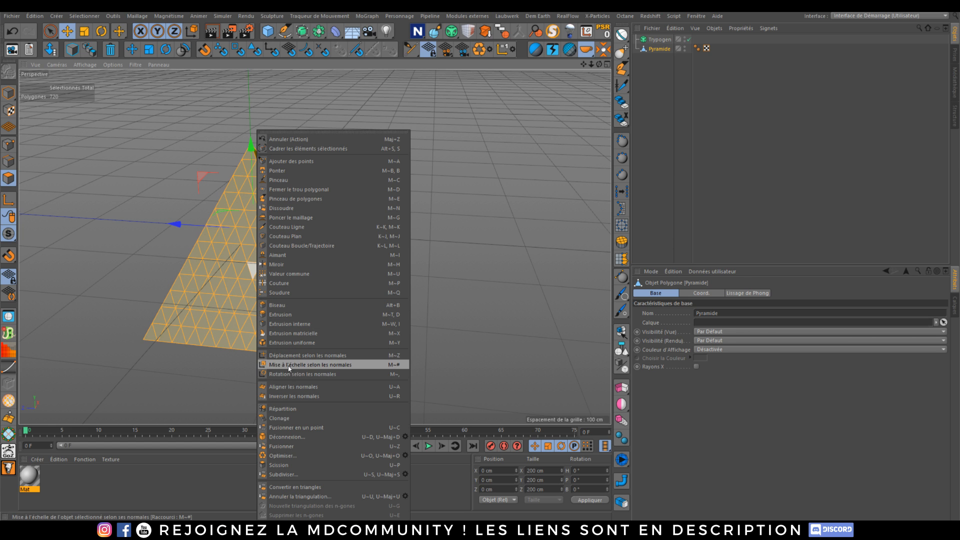
drag(295, 257, 355, 257)
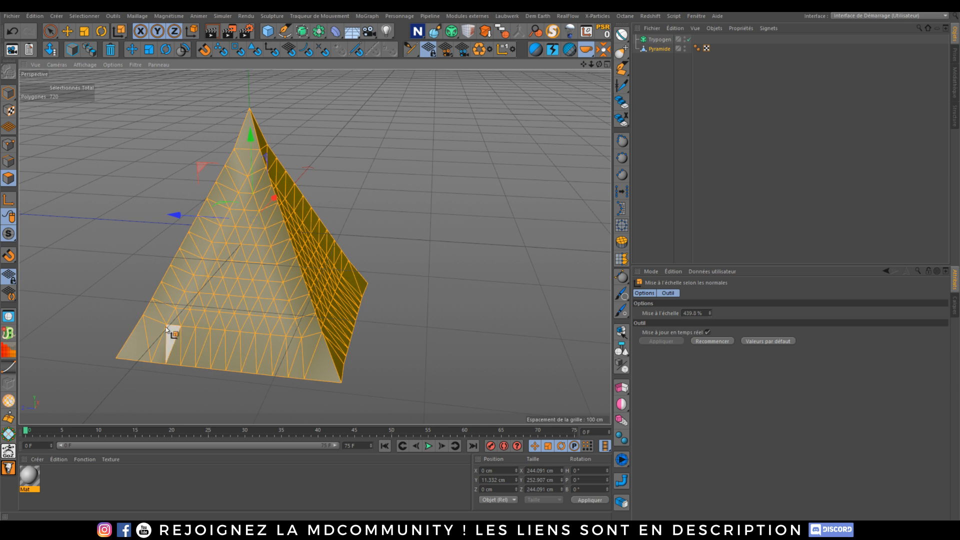
alt+drag(152, 329, 236, 312)
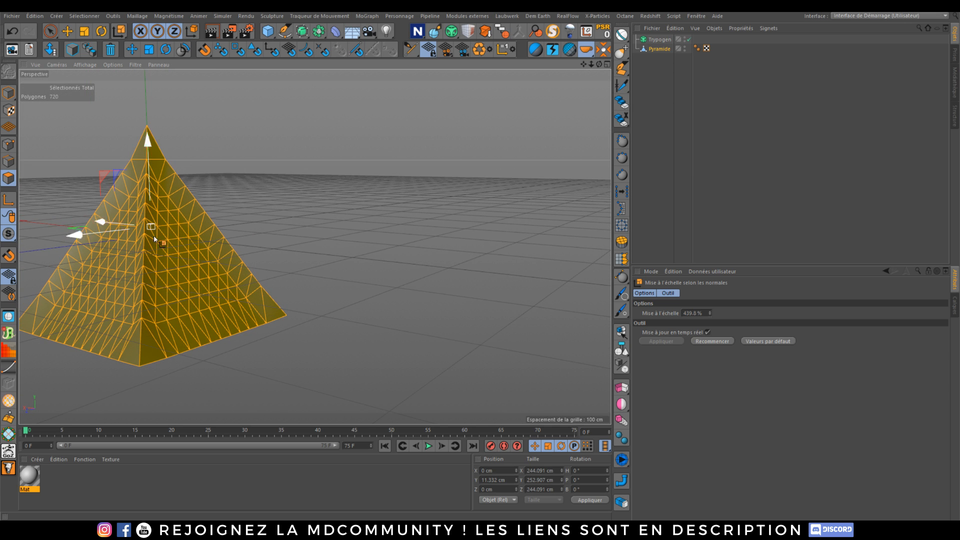
alt+drag(182, 276, 124, 282)
key(ctrl+z)
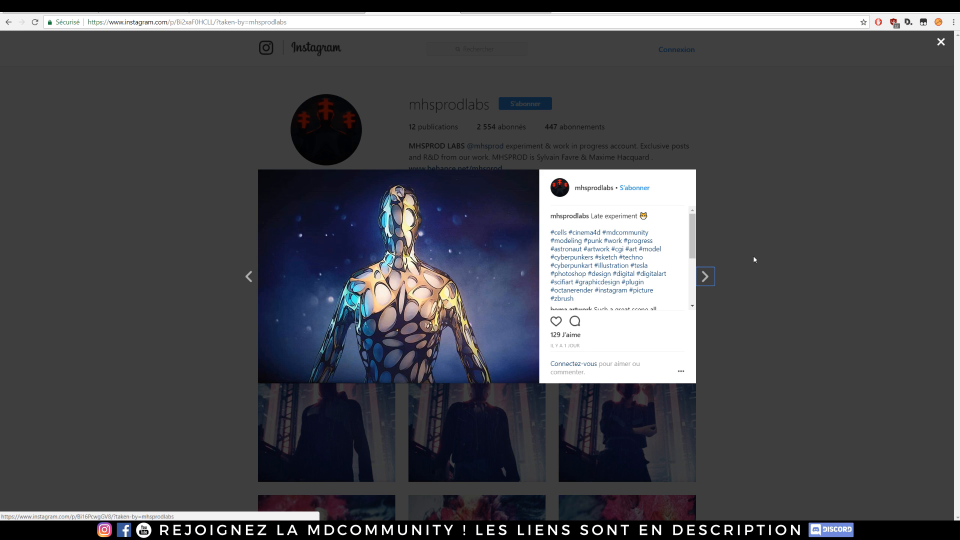
- In the browser, read the comments on the human figure post and the caption of the black-and-white mhsprodlabs post
scroll(564, 274, down, 2)
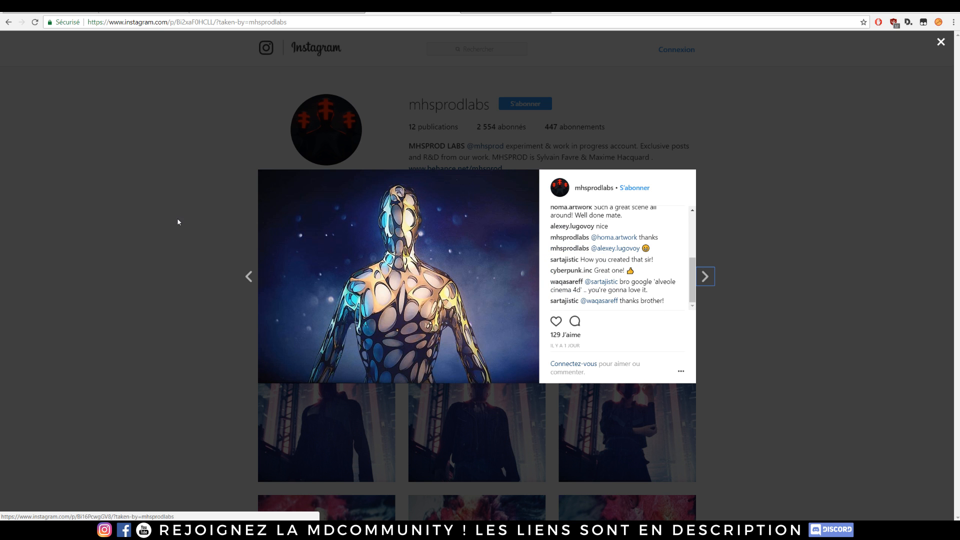
click(178, 222)
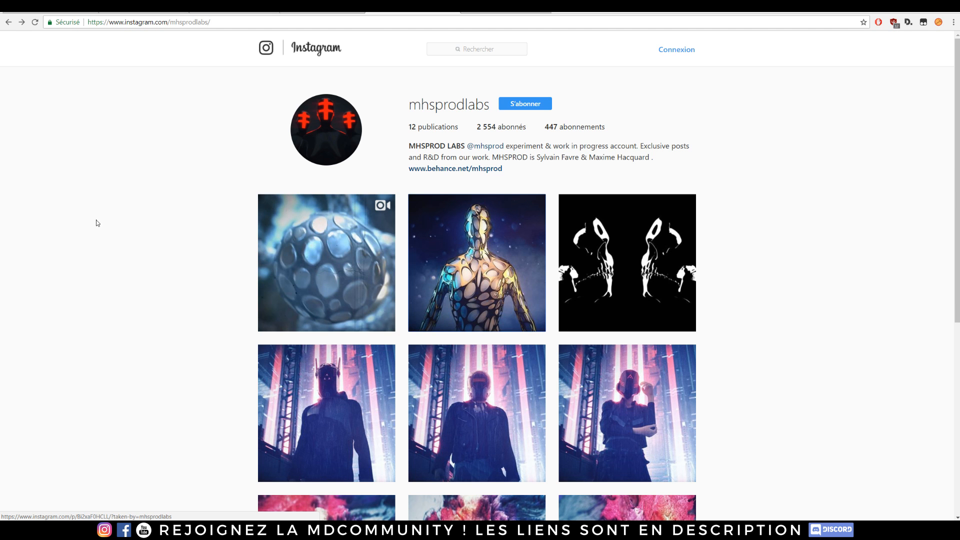
click(588, 221)
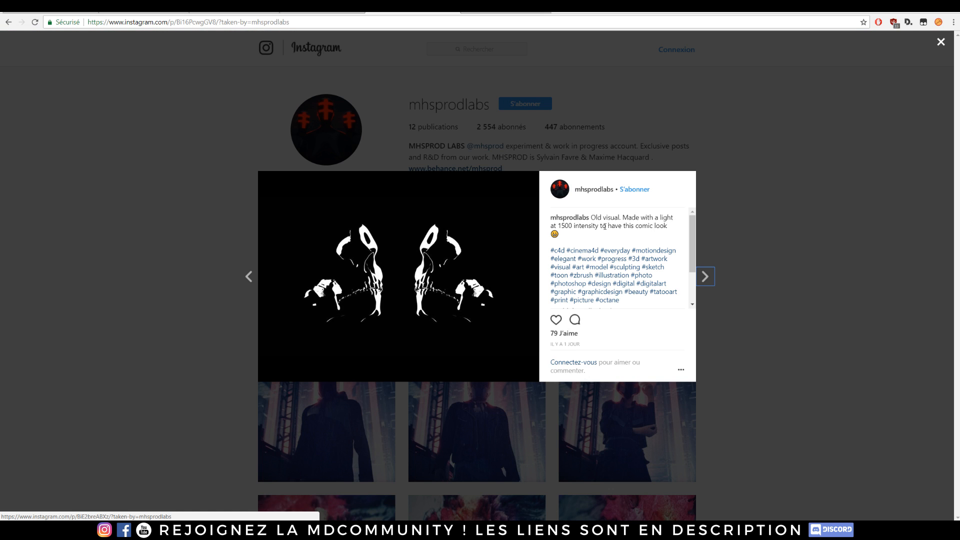
drag(550, 228, 580, 227)
click(593, 240)
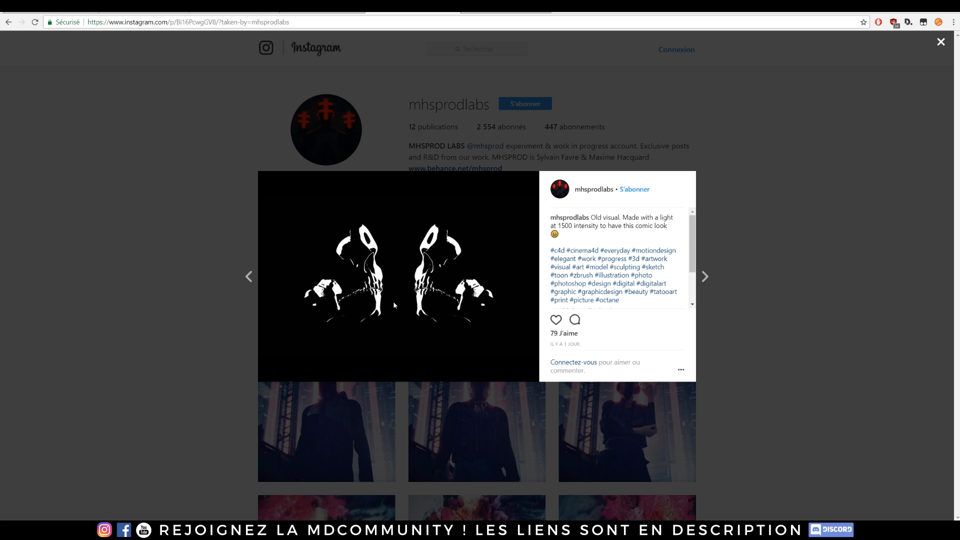
click(256, 243)
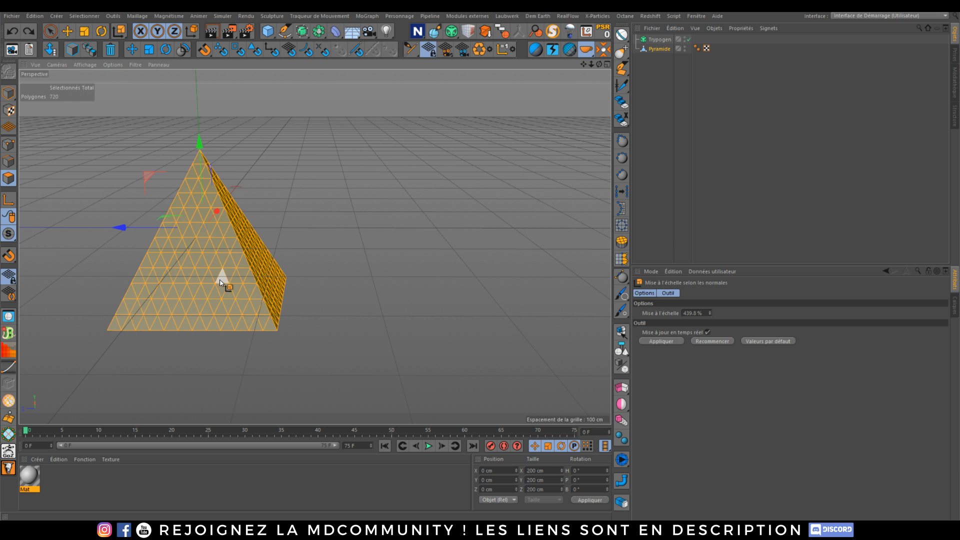
- Switch back to Cinema 4D and select the Trypogen generator
alt+drag(221, 283, 350, 295)
click(660, 40)
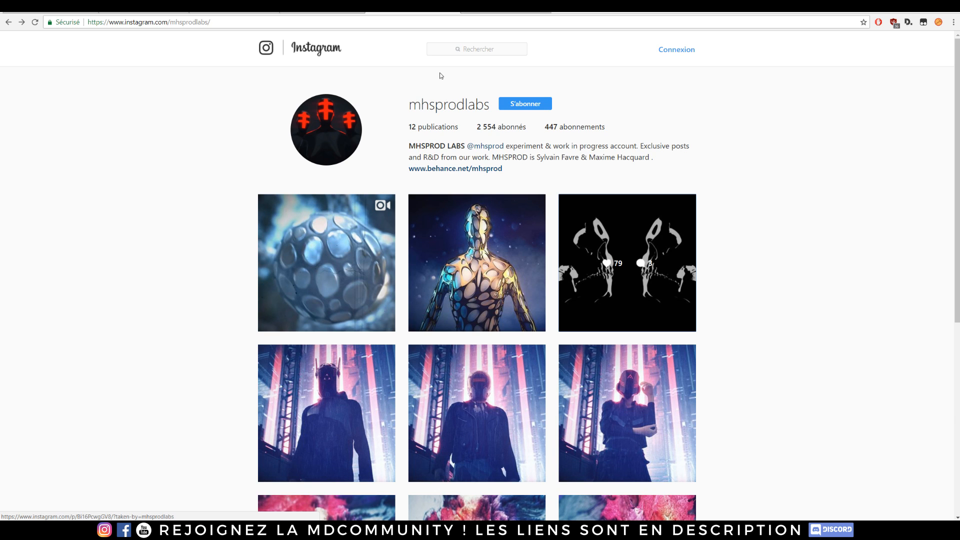
- In the browser, search Instagram for "motiondesi" and open the motiondesigners profile
click(443, 49)
text(motiondesi)
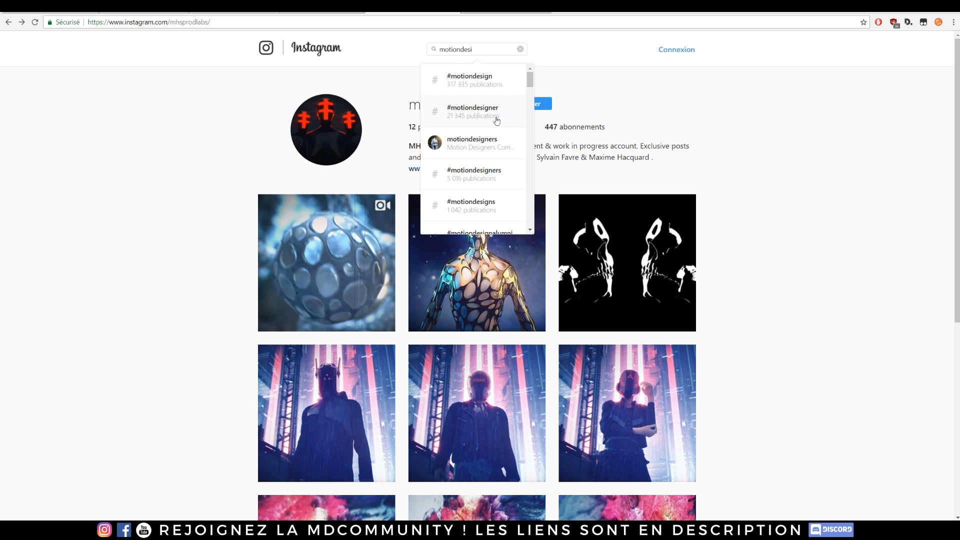
click(456, 144)
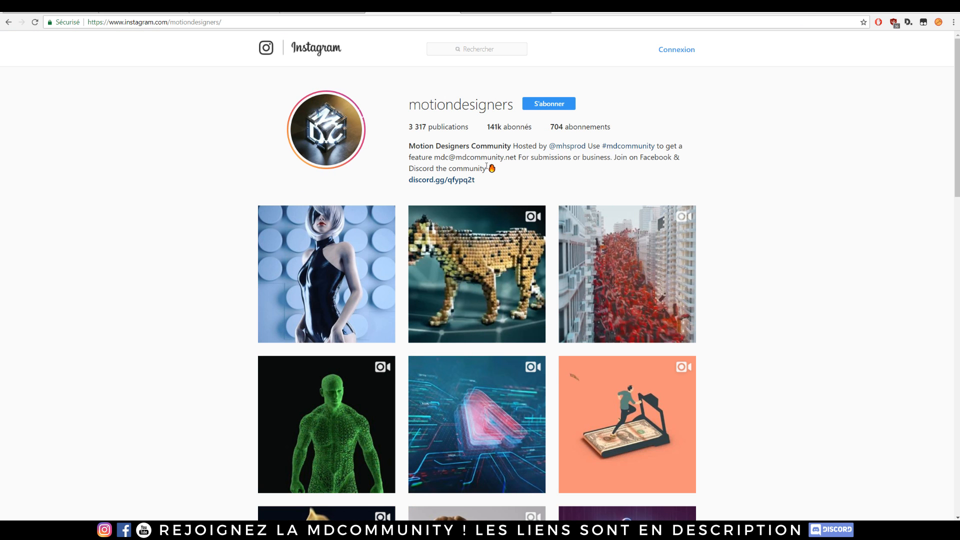
- Open the #mdcommunity hashtag from the profile description and browse its top and recent posts
click(643, 146)
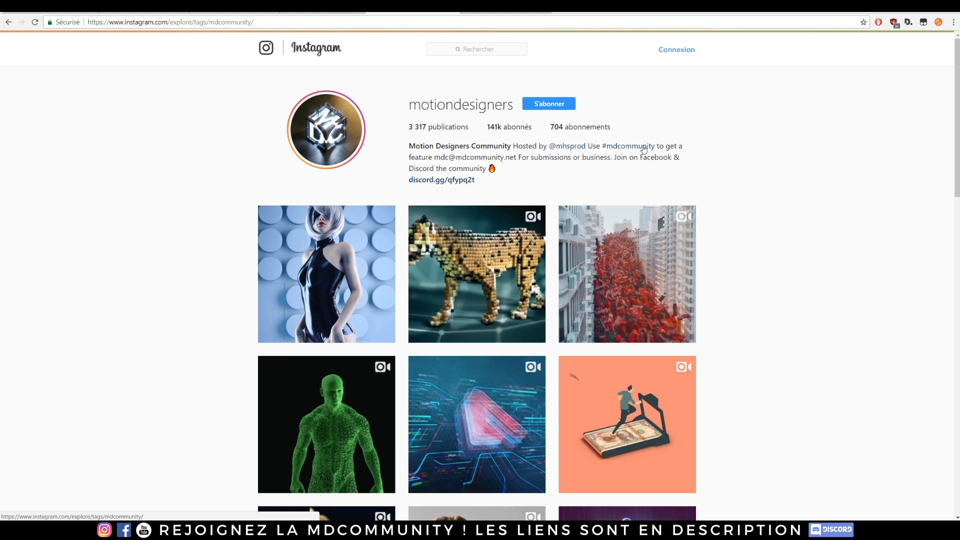
scroll(704, 183, down, 3)
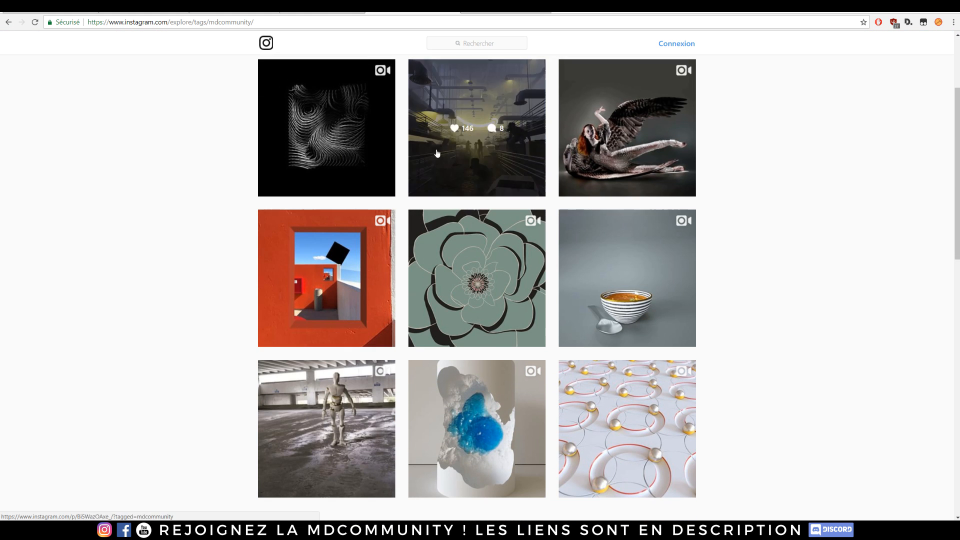
scroll(180, 190, down, 8)
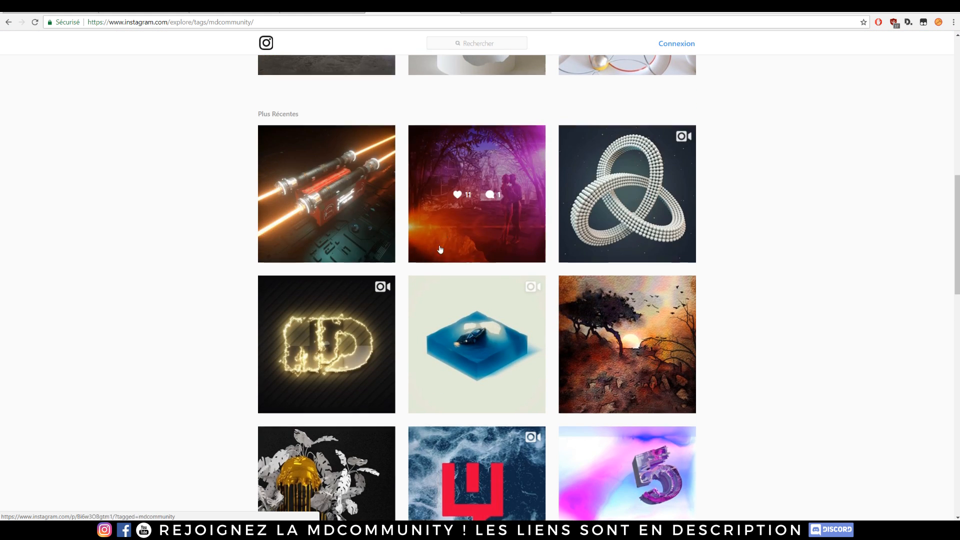
scroll(585, 226, down, 6)
scroll(550, 229, down, 20)
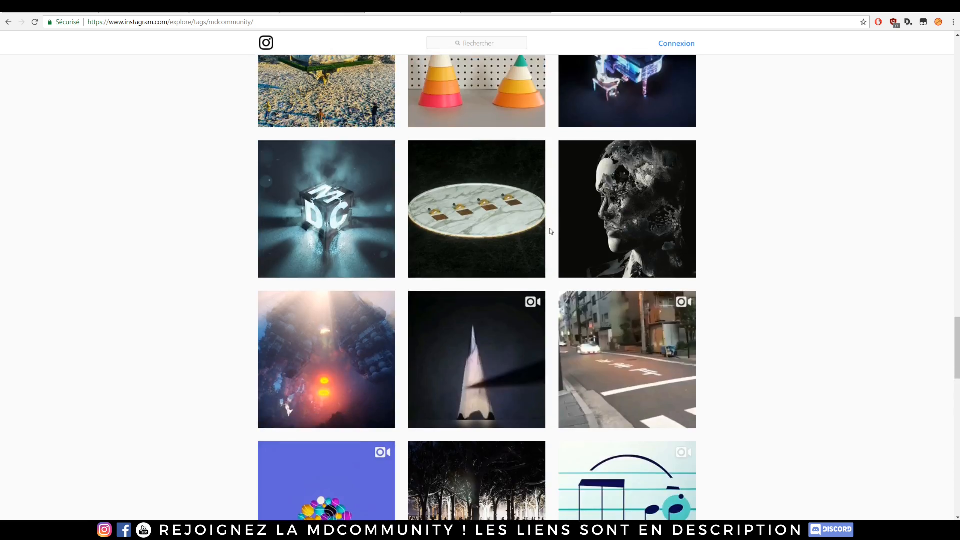
scroll(552, 228, down, 13)
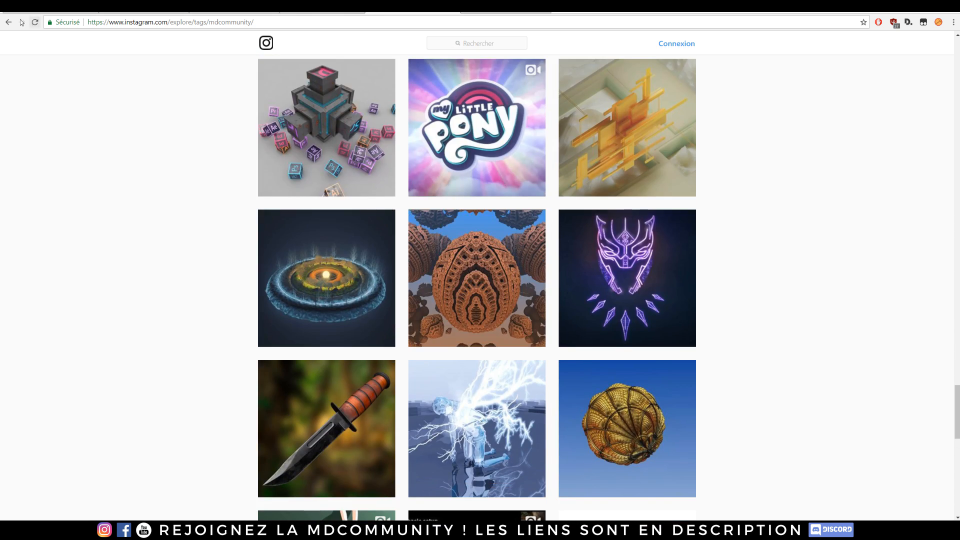
- Return to the motiondesigners profile and look through its description and featured posts
click(9, 22)
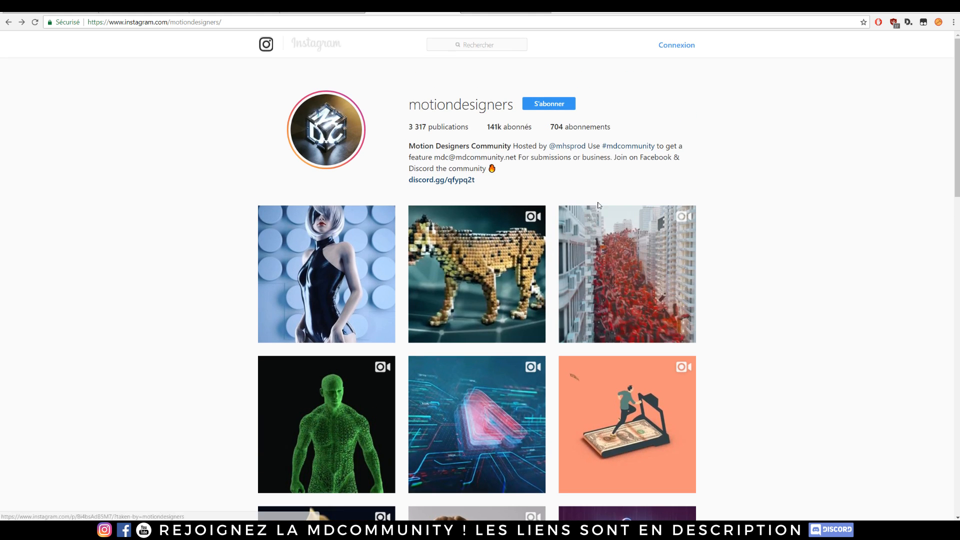
drag(540, 129, 560, 144)
click(656, 192)
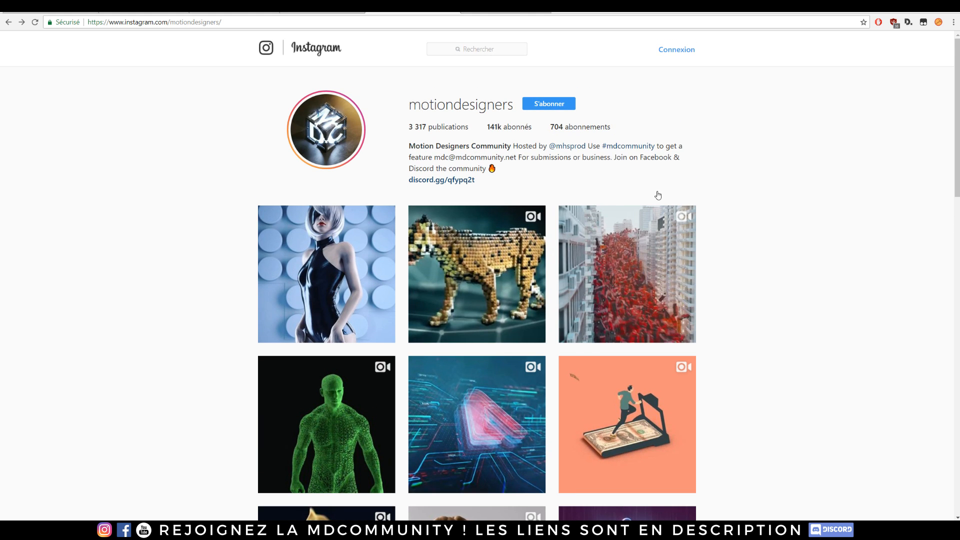
scroll(230, 184, down, 5)
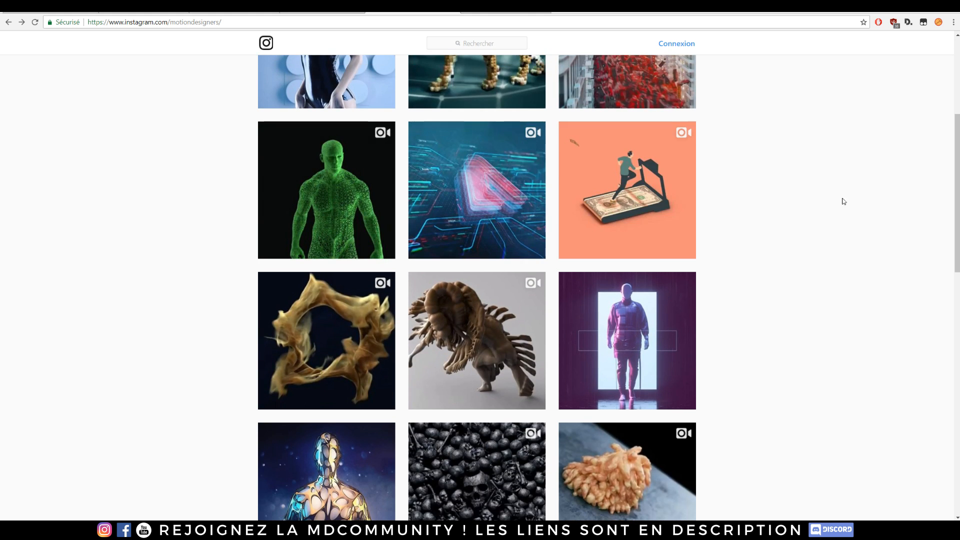
scroll(831, 212, down, 3)
scroll(400, 220, down, 2)
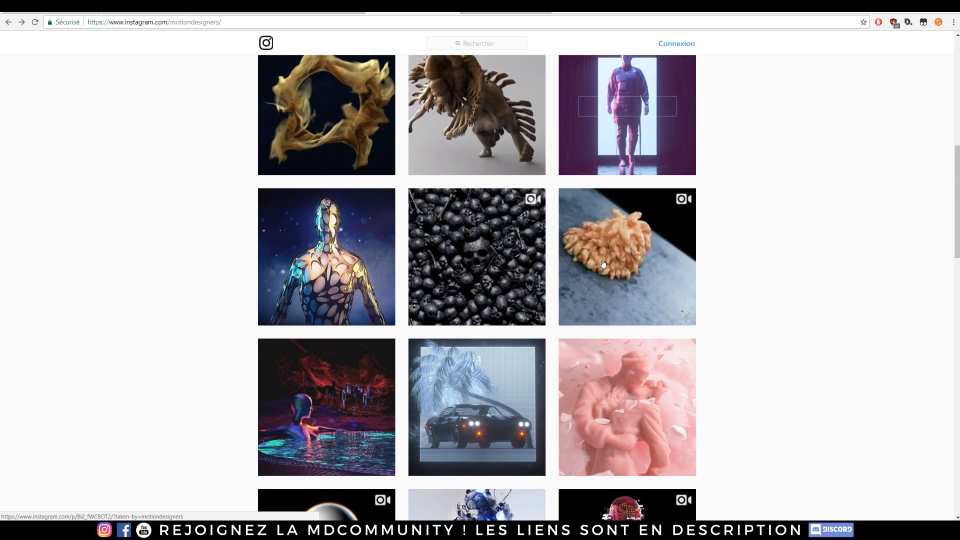
scroll(745, 296, down, 6)
scroll(647, 295, down, 1)
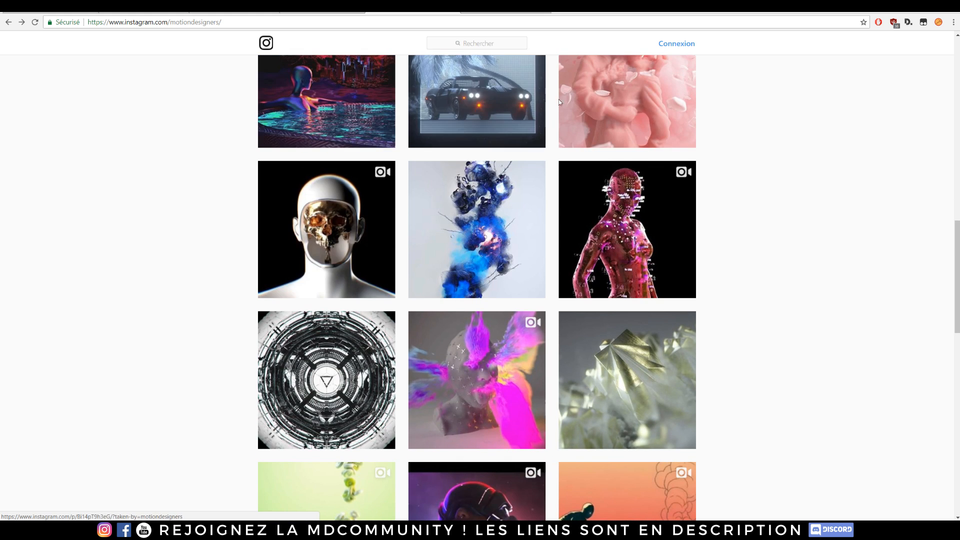
- Find the gold folded-crystal post in the motiondesigners feed, open it to view its details, and close it
scroll(577, 290, down, 2)
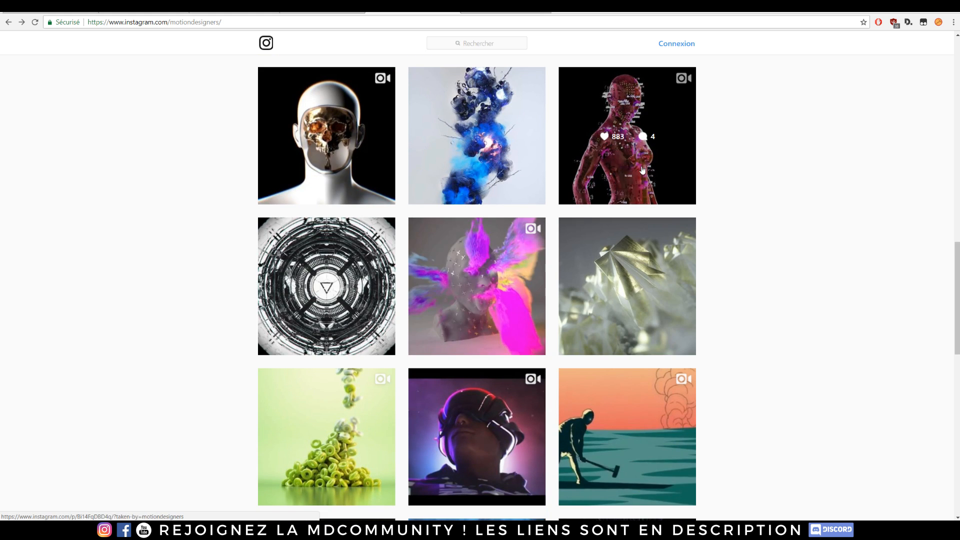
scroll(625, 225, down, 3)
click(662, 173)
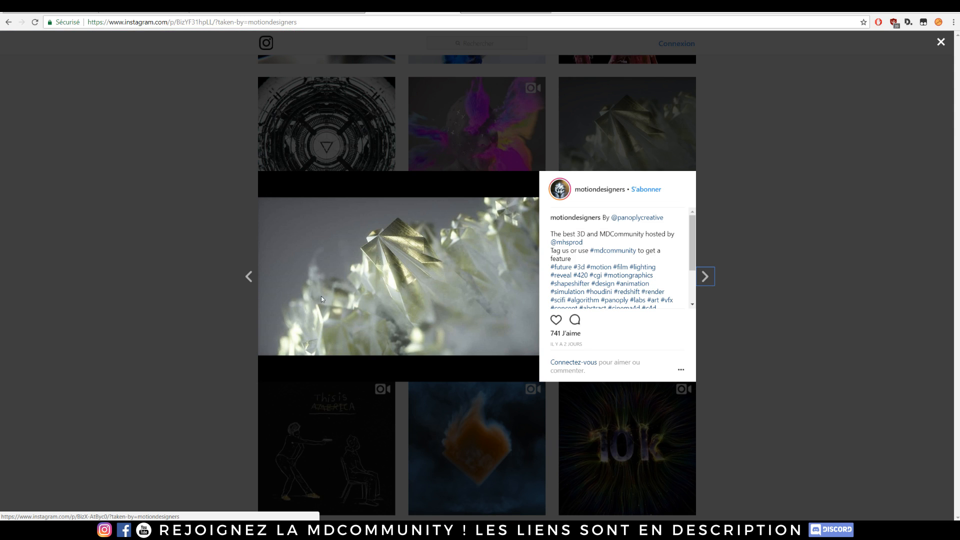
click(157, 219)
- Browse the older artwork posts on the motiondesigners profile, down to the chained glass-crystal render beside the Adobe post
scroll(202, 303, down, 3)
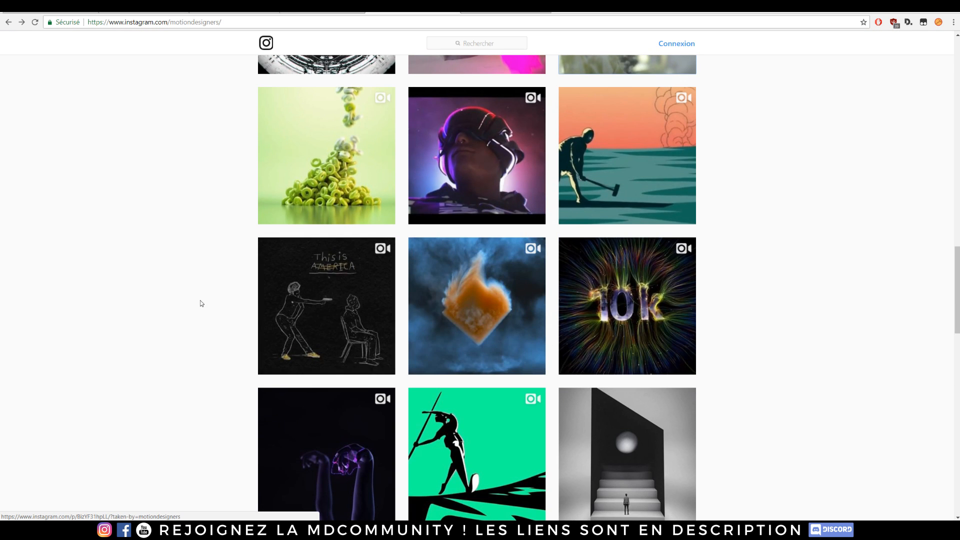
scroll(202, 303, down, 3)
scroll(476, 268, down, 3)
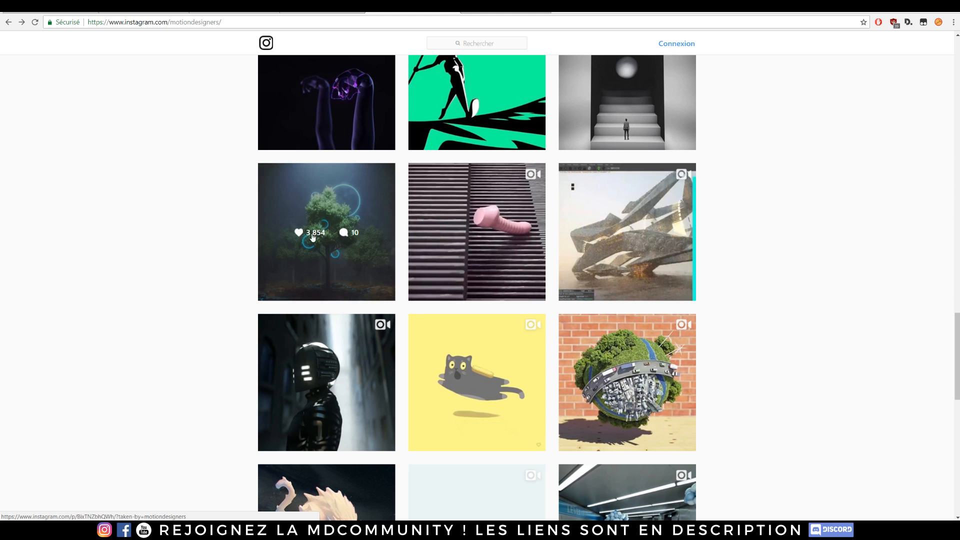
scroll(115, 235, down, 5)
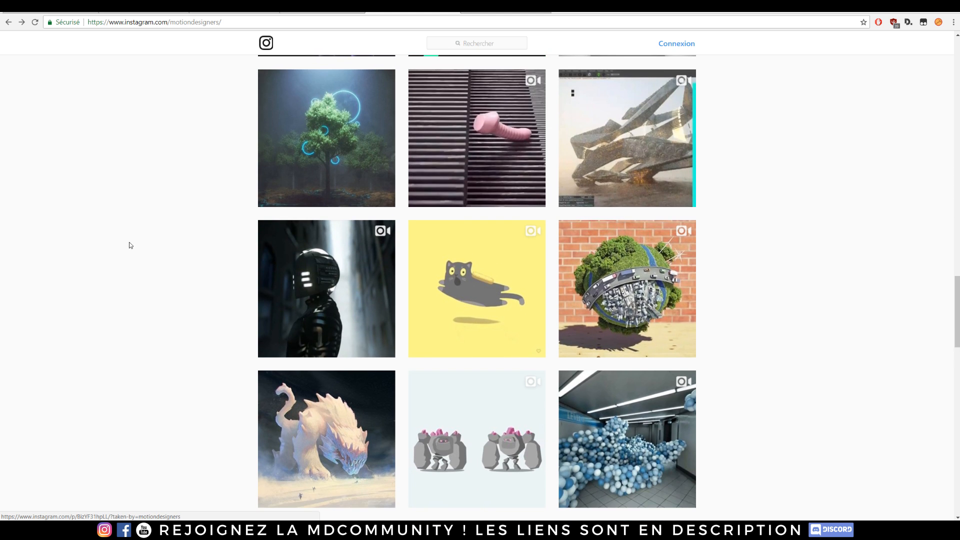
scroll(639, 290, down, 2)
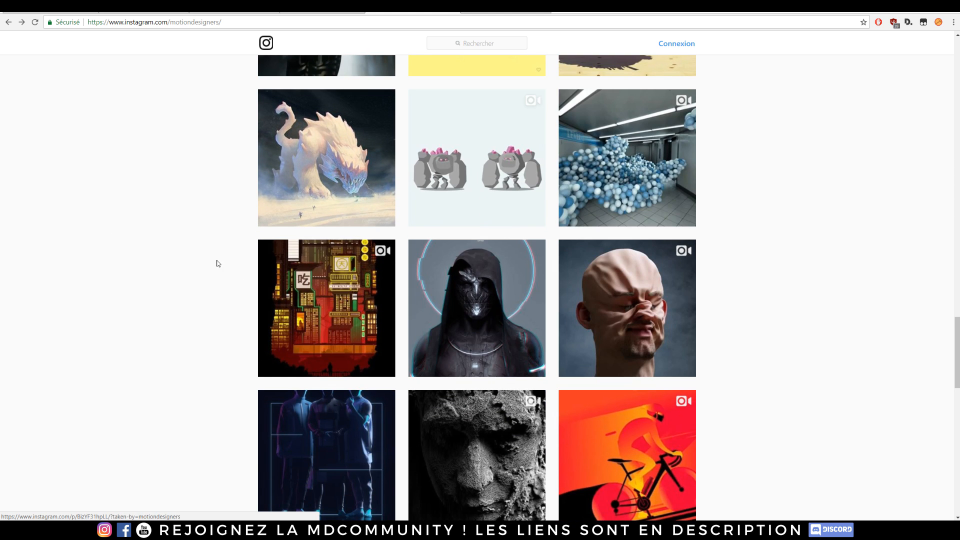
scroll(210, 260, down, 3)
scroll(645, 263, down, 2)
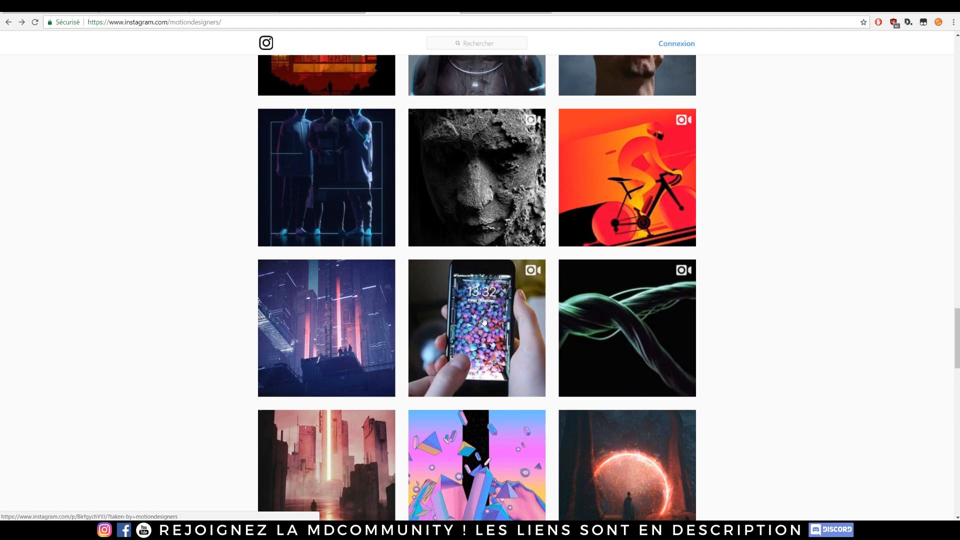
scroll(203, 283, down, 6)
scroll(622, 280, down, 6)
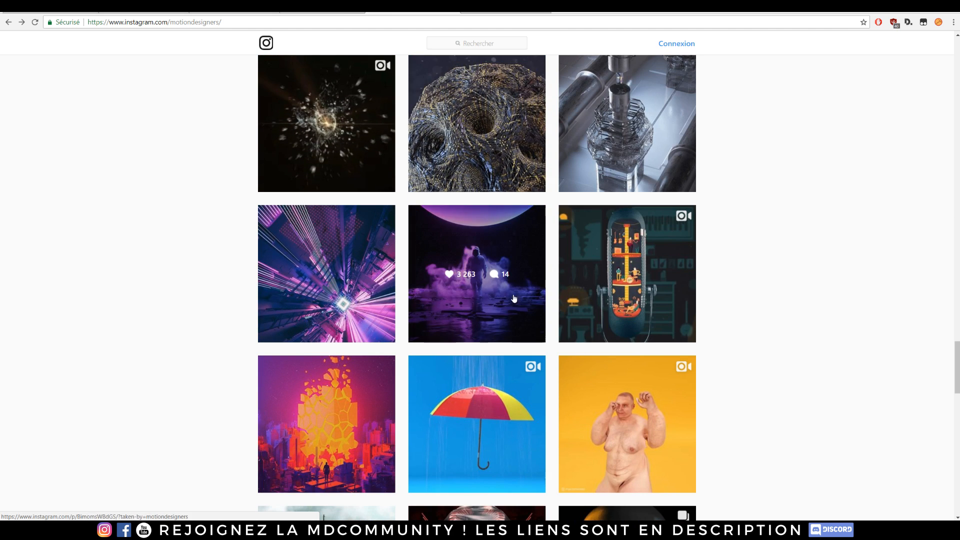
scroll(188, 278, down, 5)
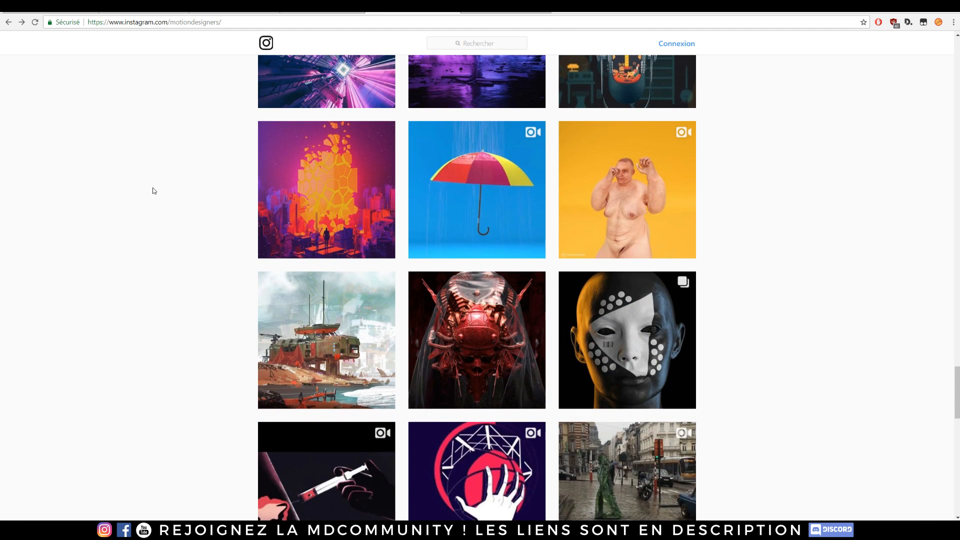
scroll(156, 190, down, 8)
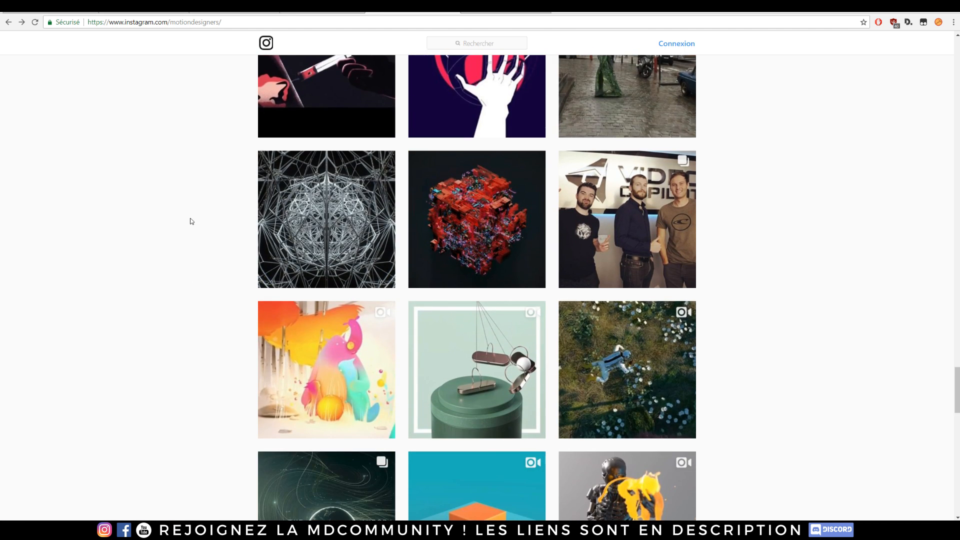
scroll(189, 219, down, 5)
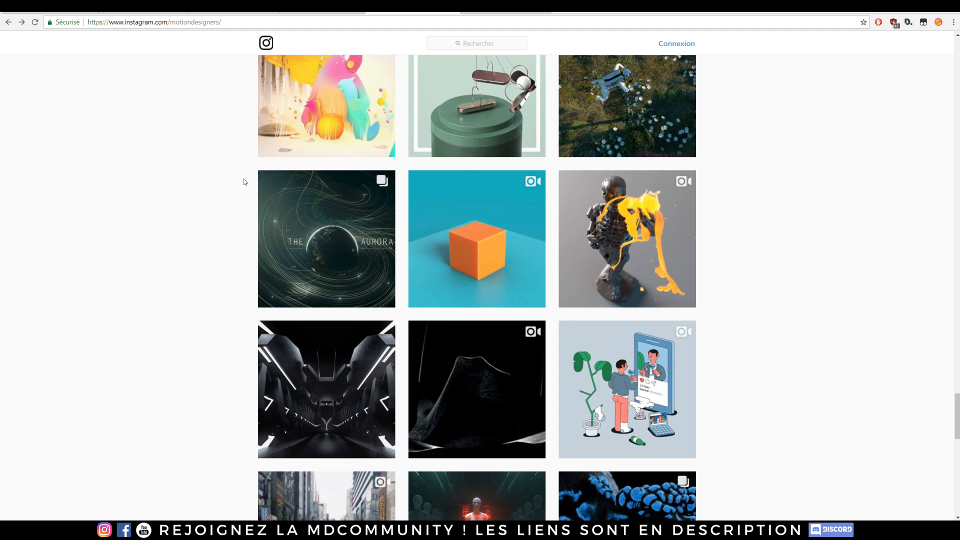
scroll(760, 330, down, 5)
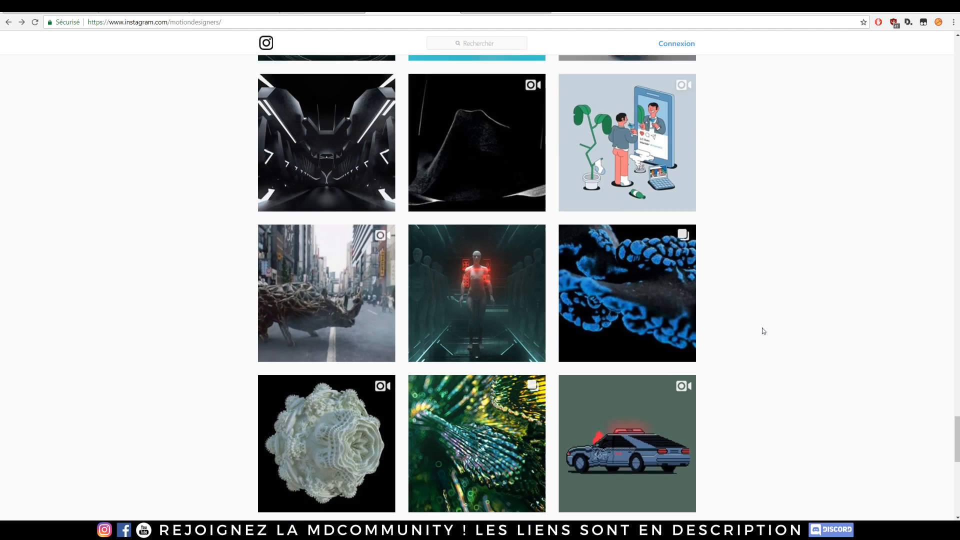
scroll(761, 327, down, 4)
scroll(761, 328, down, 3)
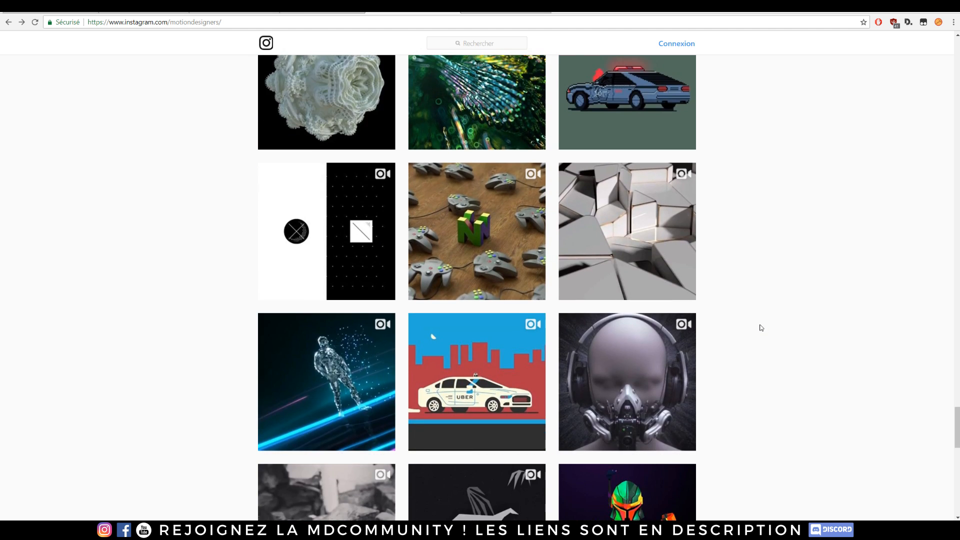
scroll(760, 327, down, 3)
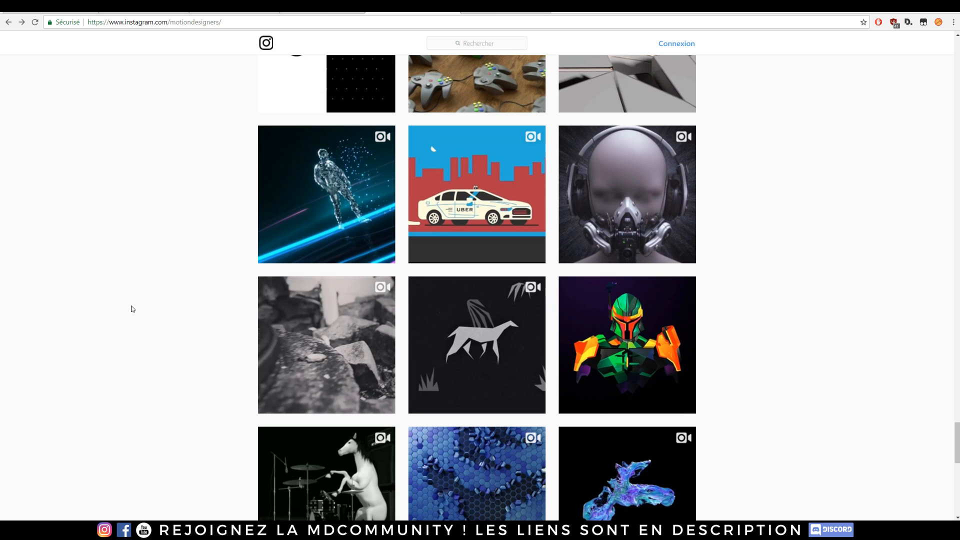
scroll(132, 308, down, 4)
scroll(200, 267, down, 5)
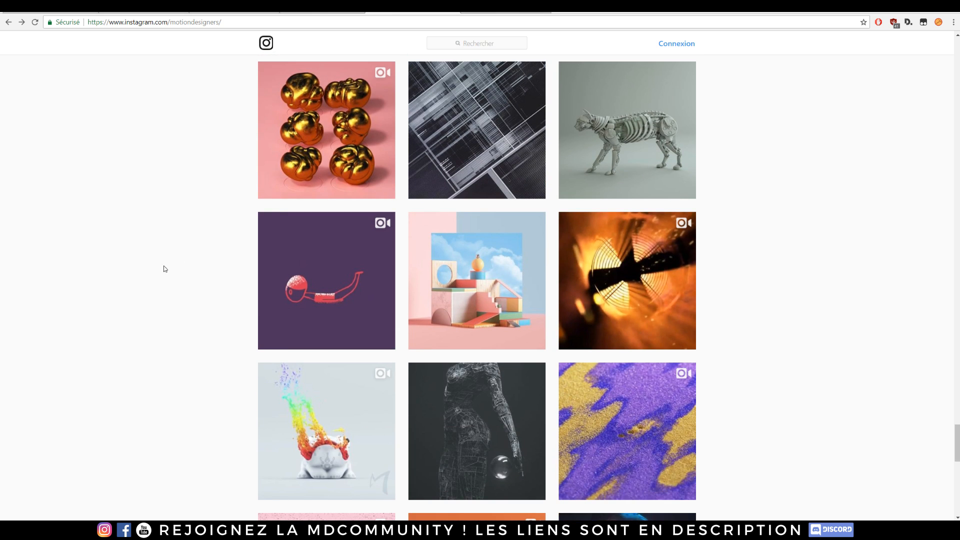
scroll(176, 224, down, 8)
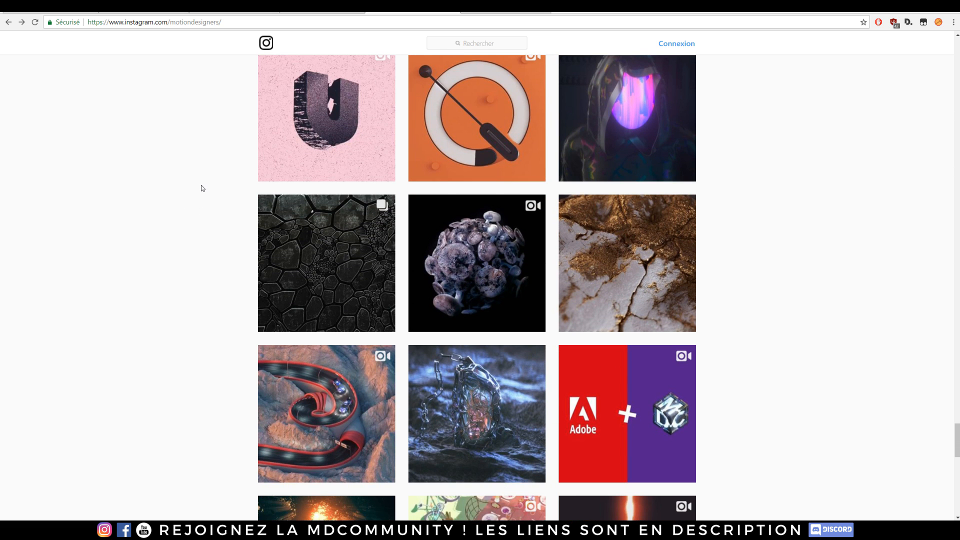
scroll(201, 185, down, 3)
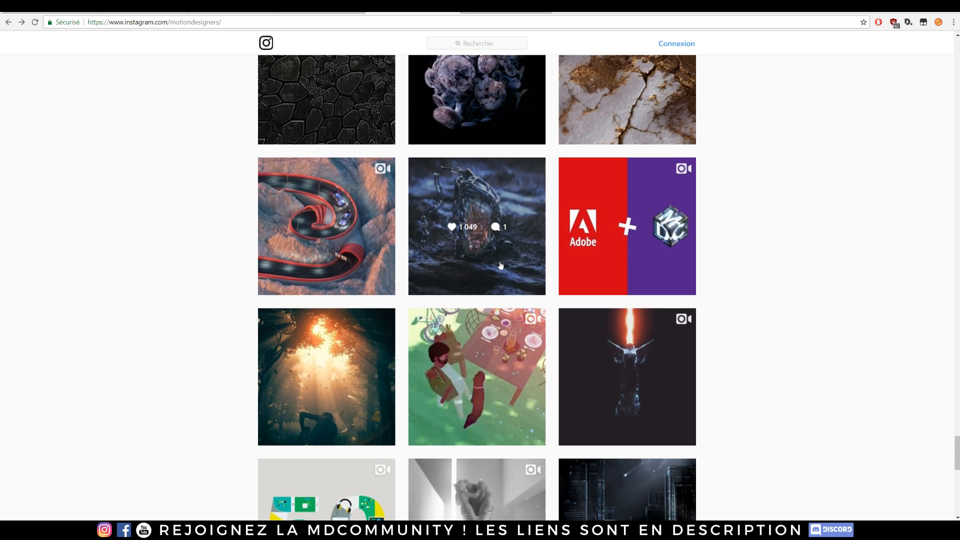
- Open the credited artist's profile from the chained glass-crystal post and view the artist's post of four blue caged crystals
click(421, 231)
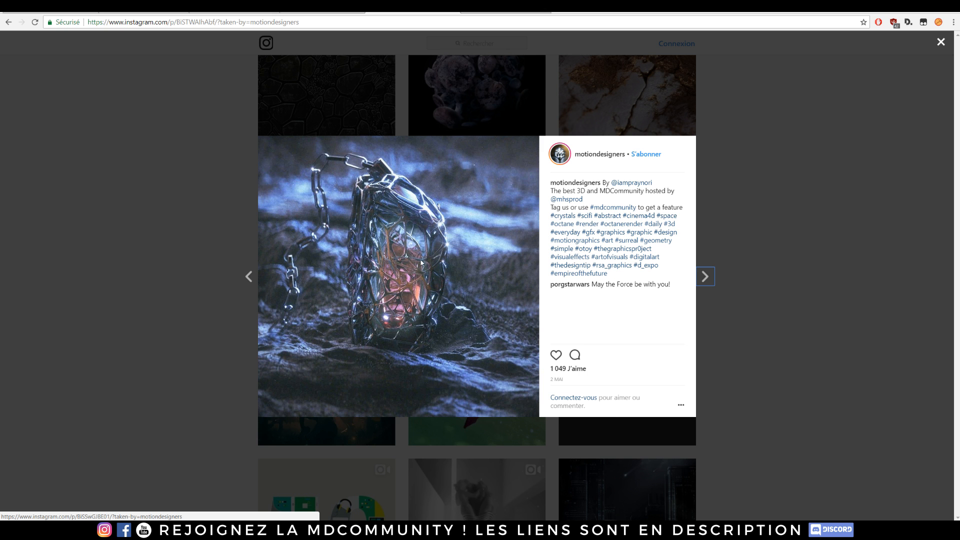
click(647, 184)
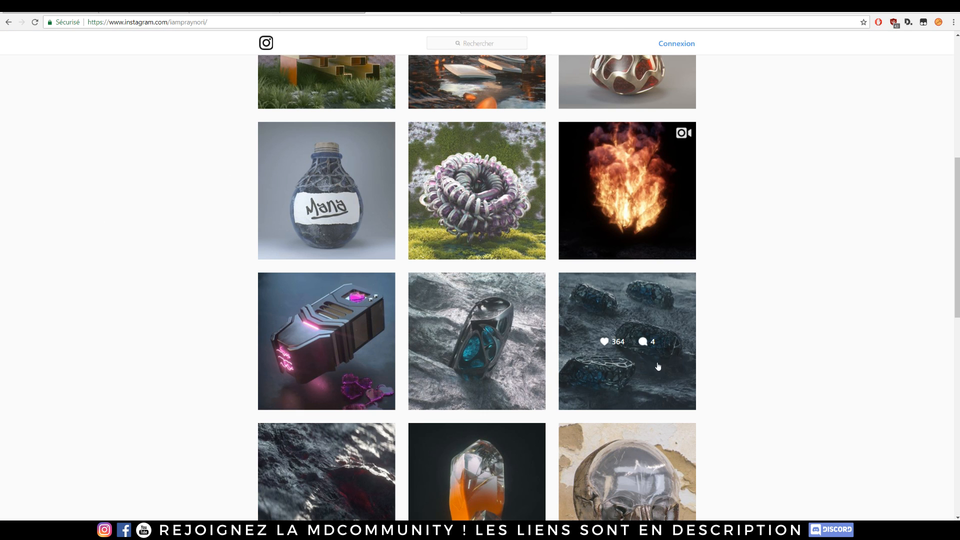
click(657, 367)
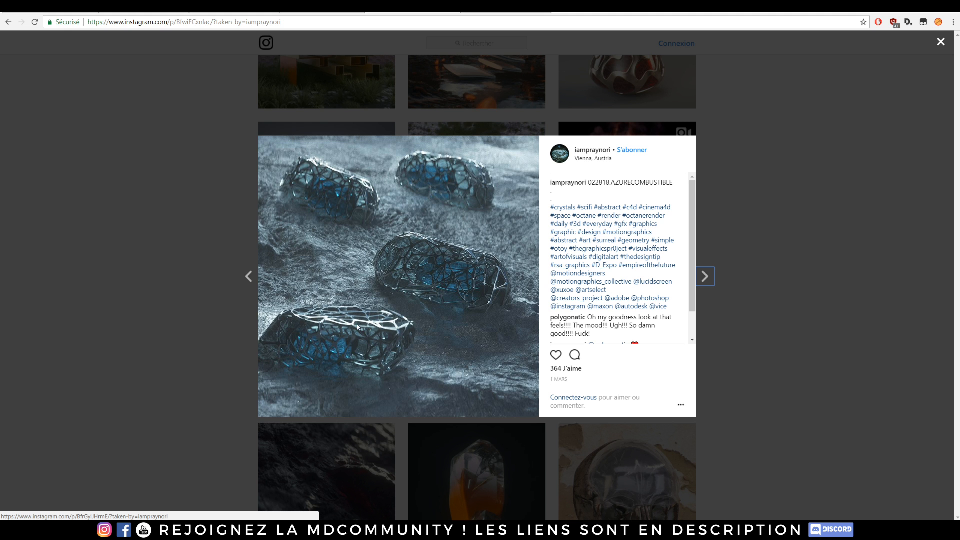
click(120, 241)
- Browse the older abstract and crystal renders on the artist's Instagram profile
scroll(190, 238, down, 10)
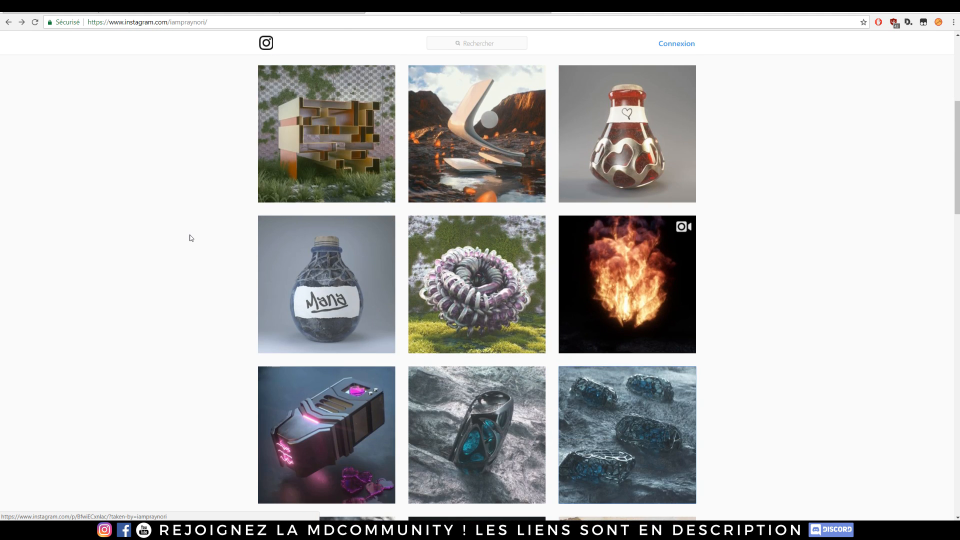
scroll(190, 238, down, 4)
scroll(186, 234, down, 11)
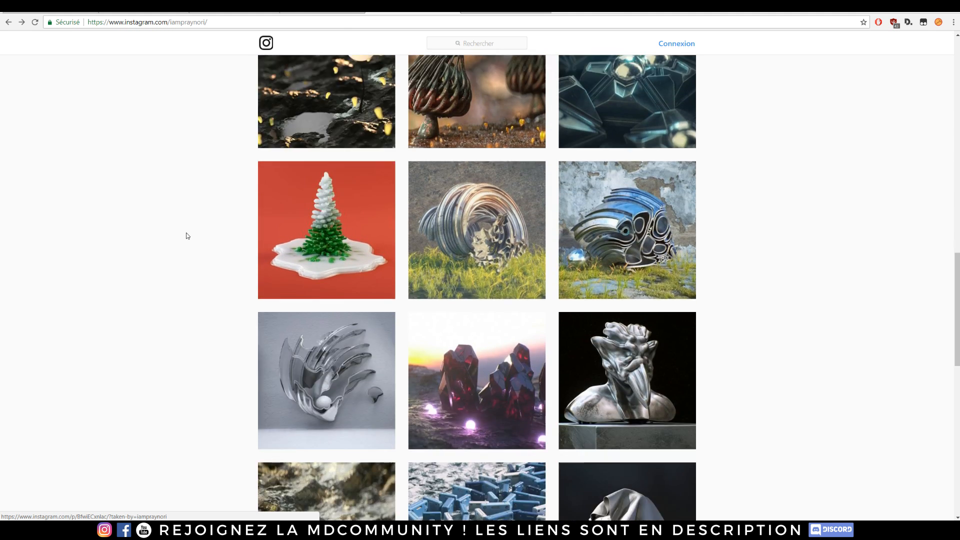
scroll(183, 233, down, 5)
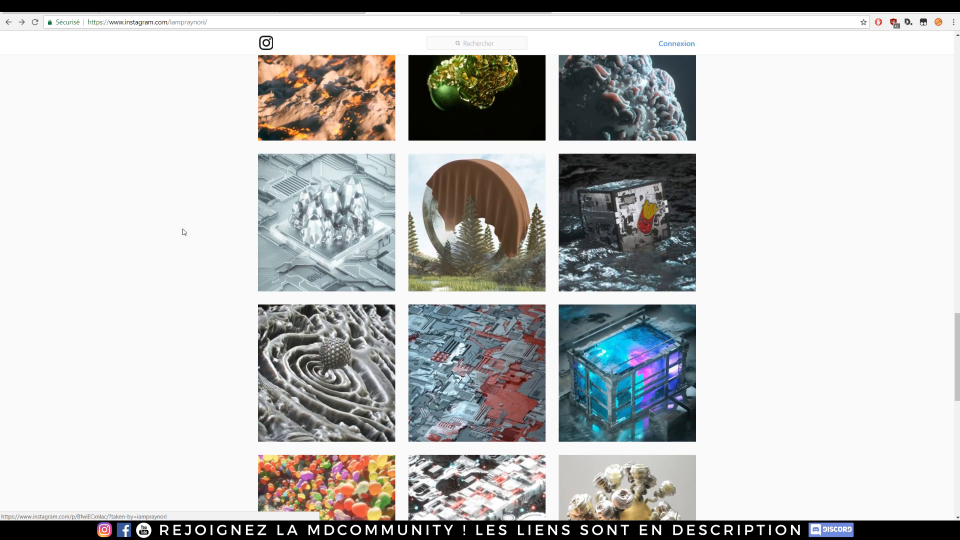
scroll(182, 229, down, 5)
scroll(176, 220, down, 12)
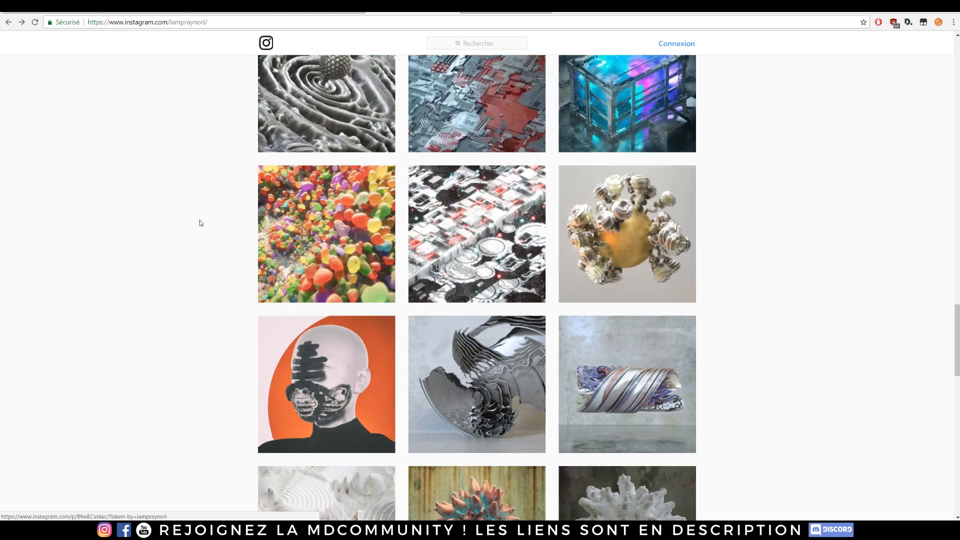
scroll(207, 224, down, 4)
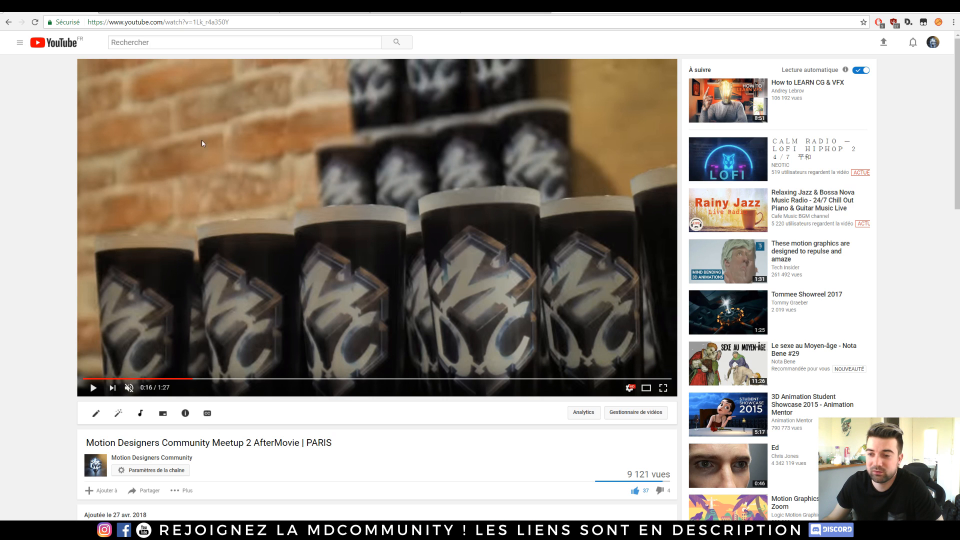
- Open the Motion Designers Community channel from the YouTube page of the Meetup 2 AfterMovie
click(150, 458)
right_click(151, 455)
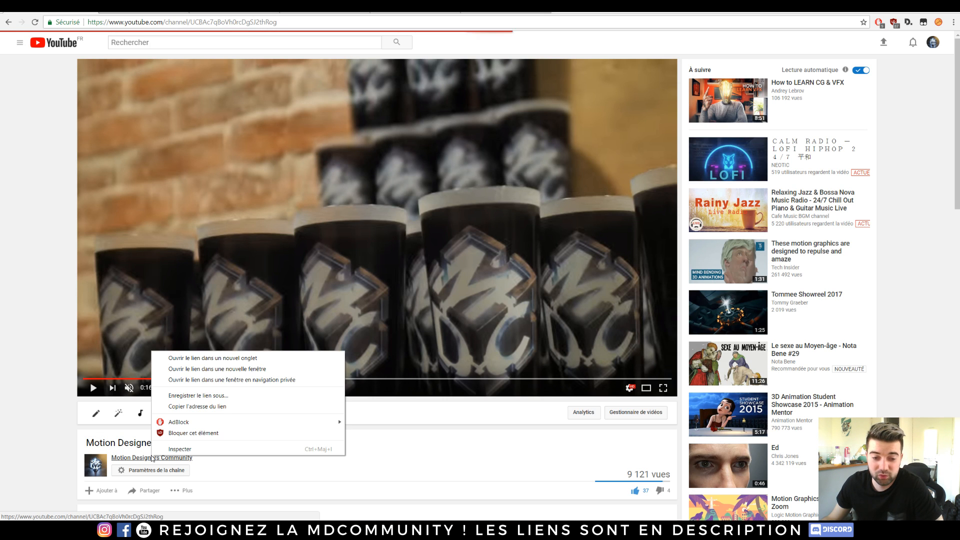
click(63, 346)
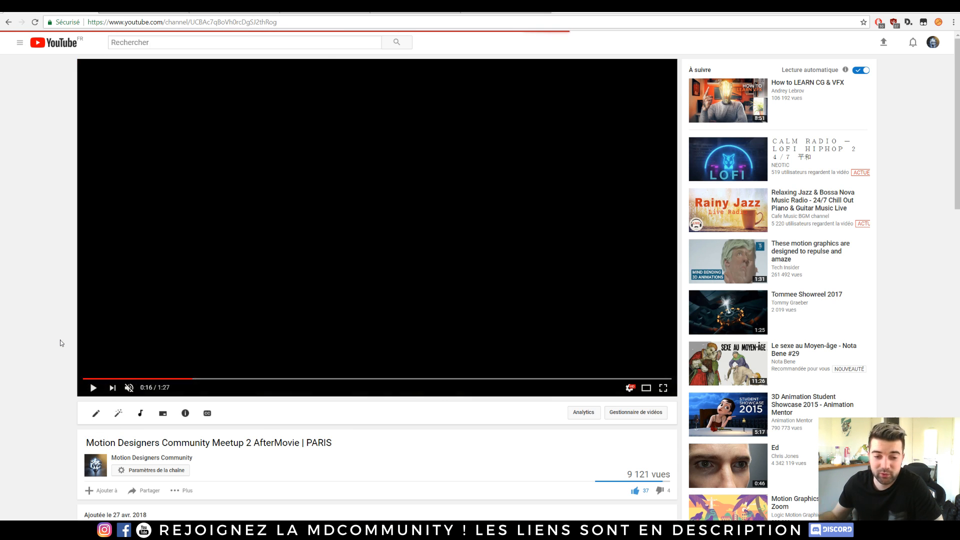
- Look through the channel's further Advanced Cinema 4D Tutorials and its Interviews, Cinema 4D Tutorials and After Effects Tutorials sections
scroll(61, 343, down, 3)
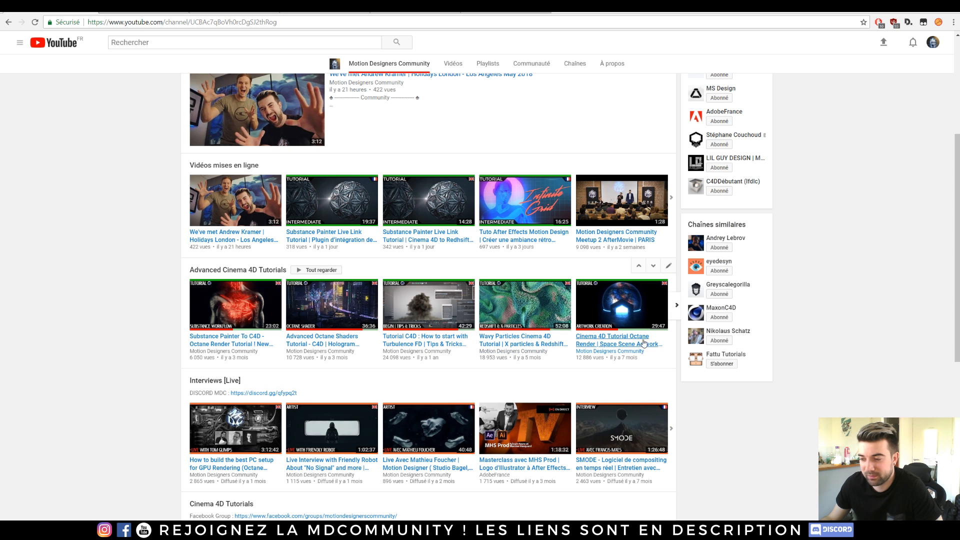
click(677, 306)
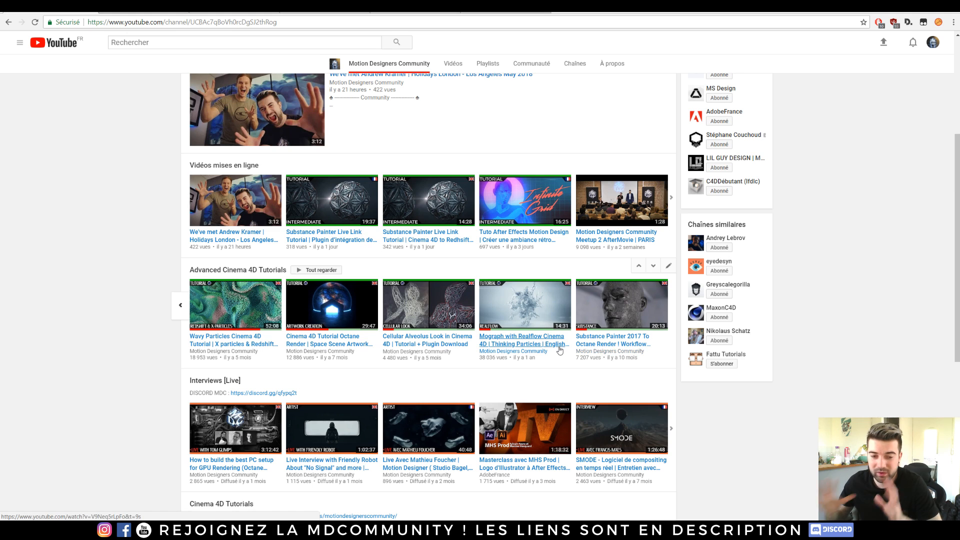
scroll(370, 297, up, 4)
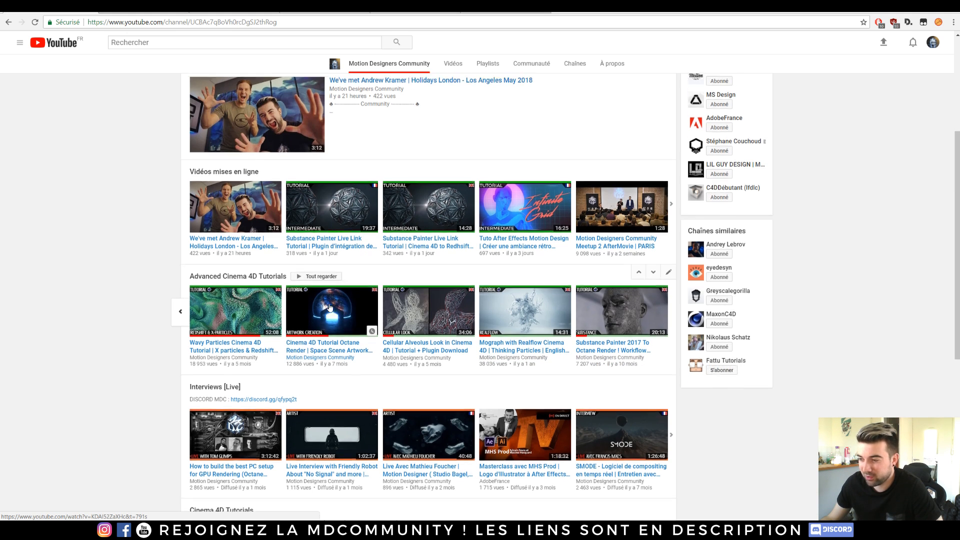
scroll(378, 276, down, 5)
scroll(53, 231, down, 4)
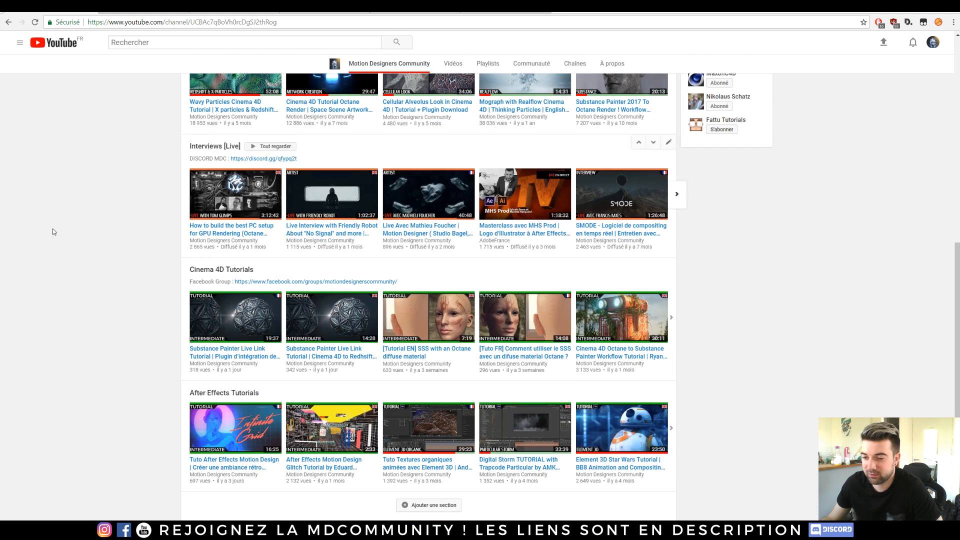
scroll(50, 233, down, 2)
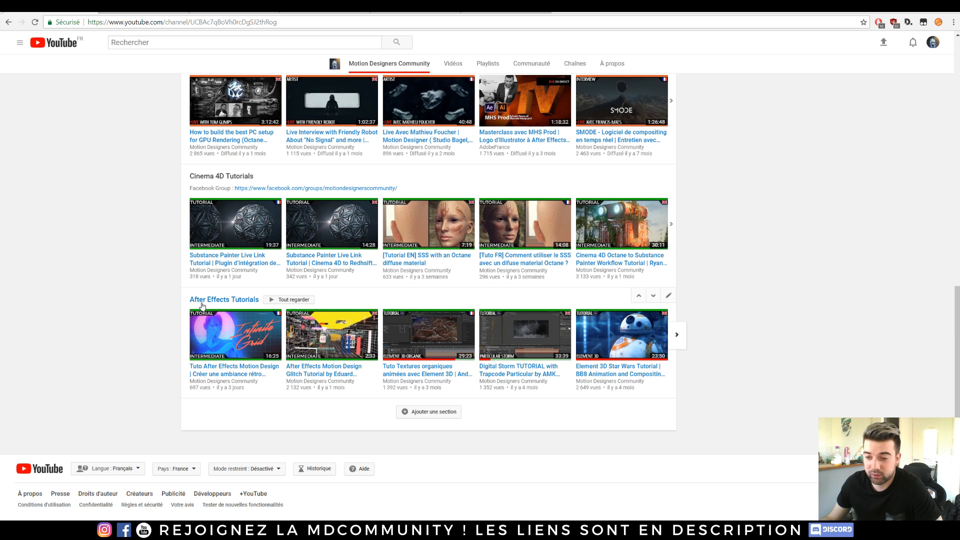